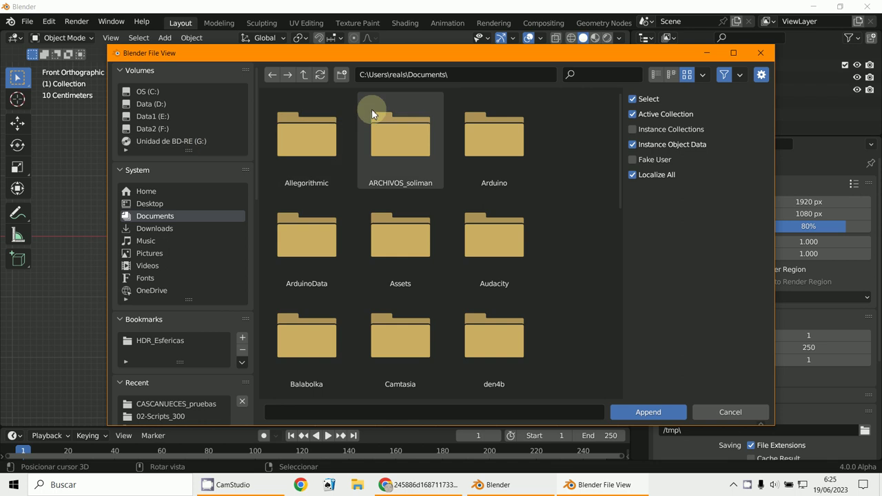
In the Append file browser, open cabeza_3.blend from D:\BLENDER\02_BLENDS\06-ANTONIOS\CABEZAS
left_click(157, 104)
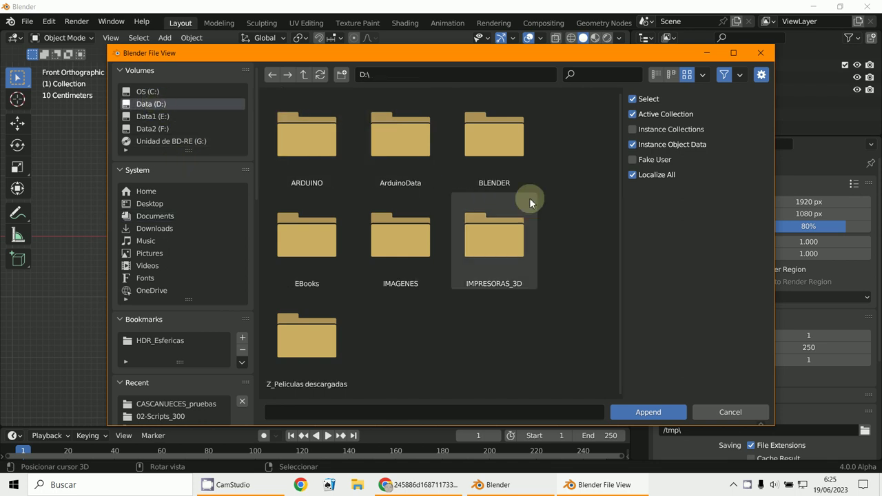
double_click(509, 158)
double_click(433, 163)
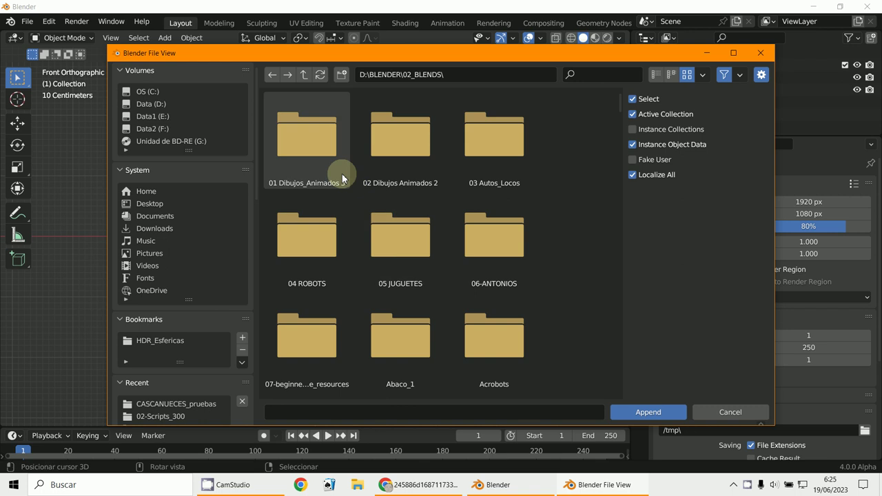
scroll(383, 166, "down", 1)
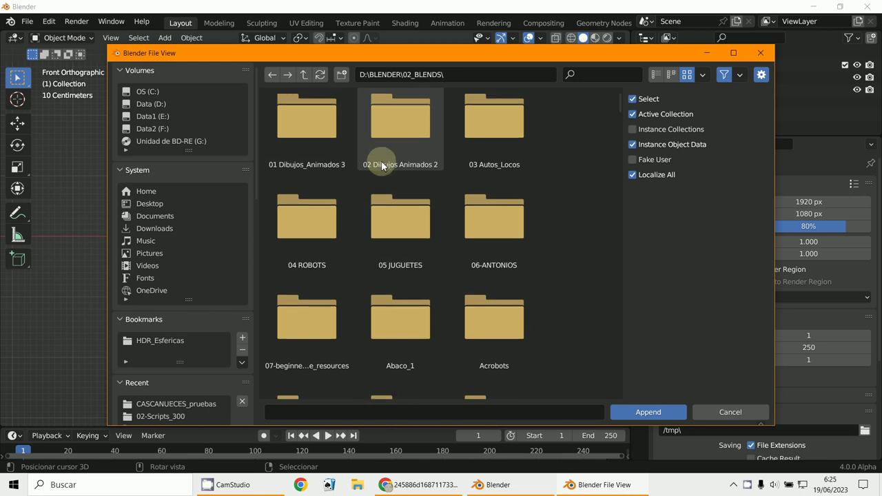
scroll(381, 160, "down", 2)
double_click(501, 199)
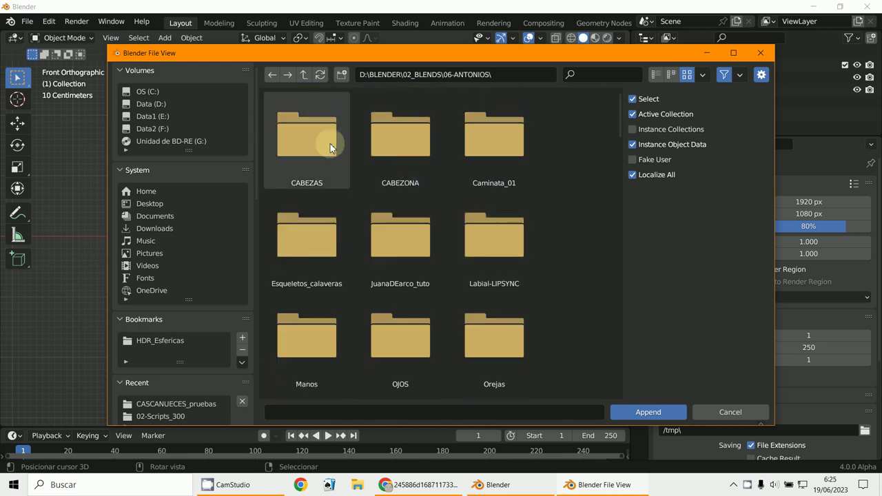
double_click(312, 139)
left_click(473, 145)
double_click(472, 142)
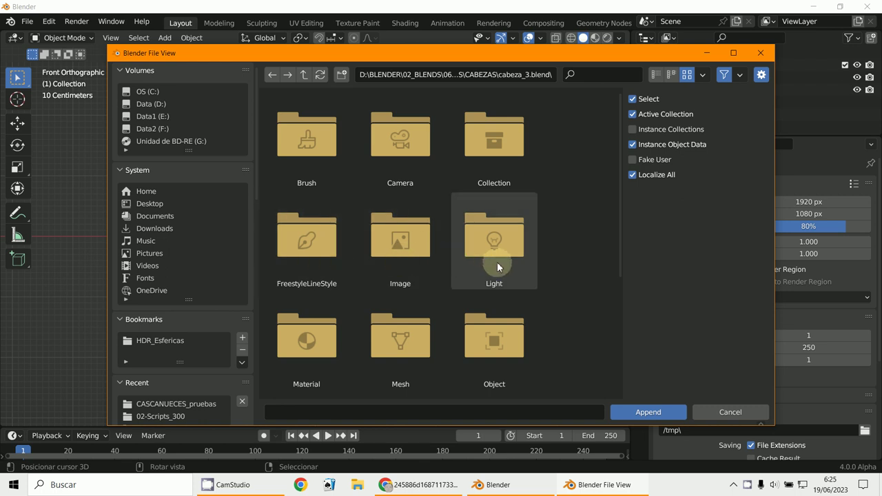
Append the cara face object from the file's Object category into the scene
double_click(466, 318)
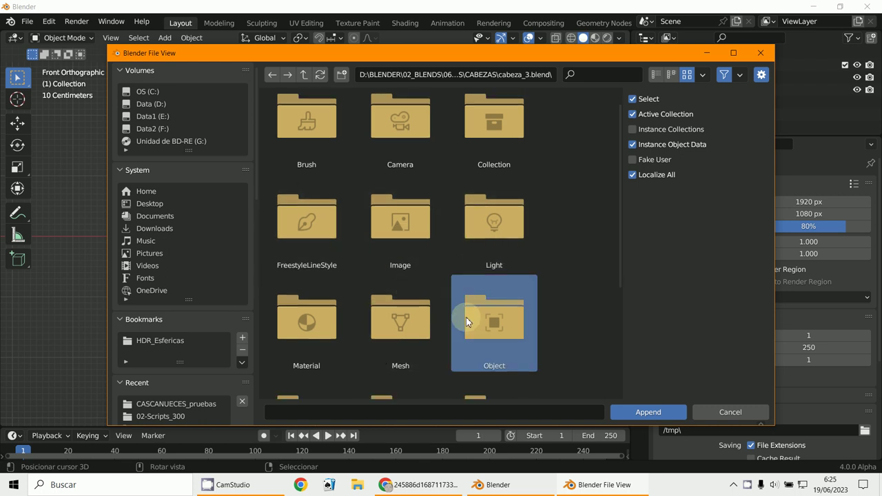
left_click(394, 143)
left_click(655, 412)
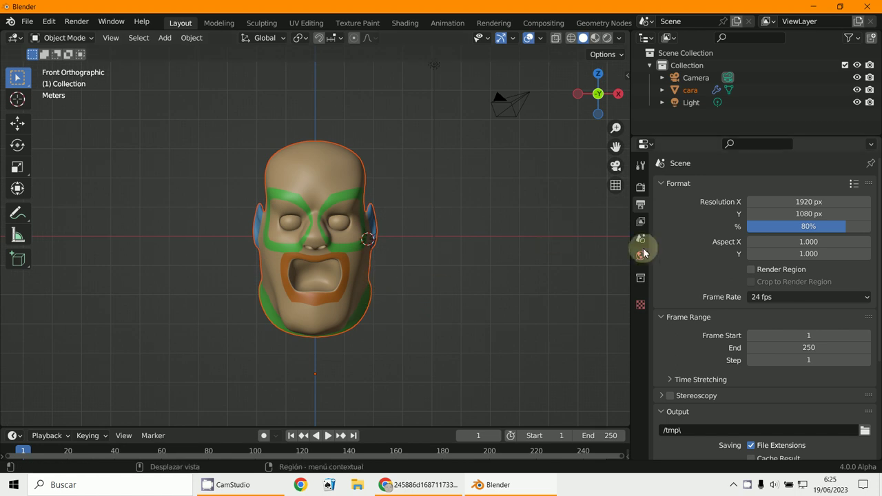
Enlarge the properties area and remove the Subdivision modifier from the cara object
left_click_drag(630, 250, 509, 249)
left_click(290, 247)
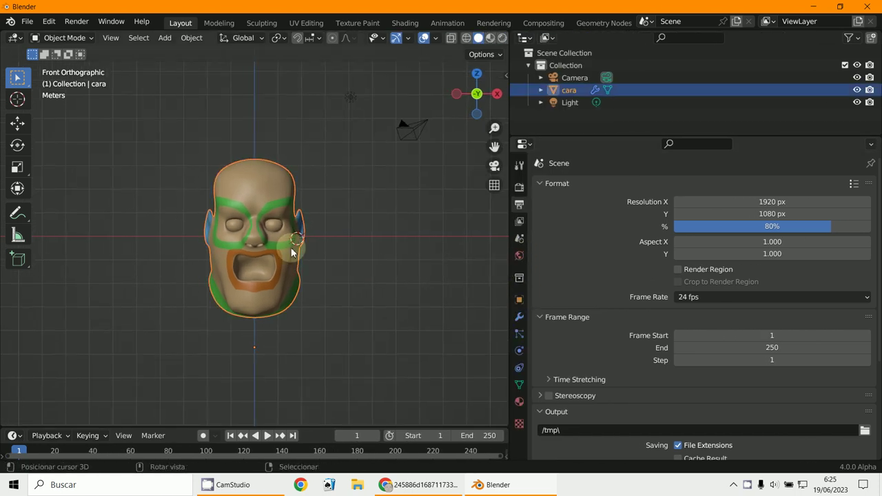
left_click(519, 317)
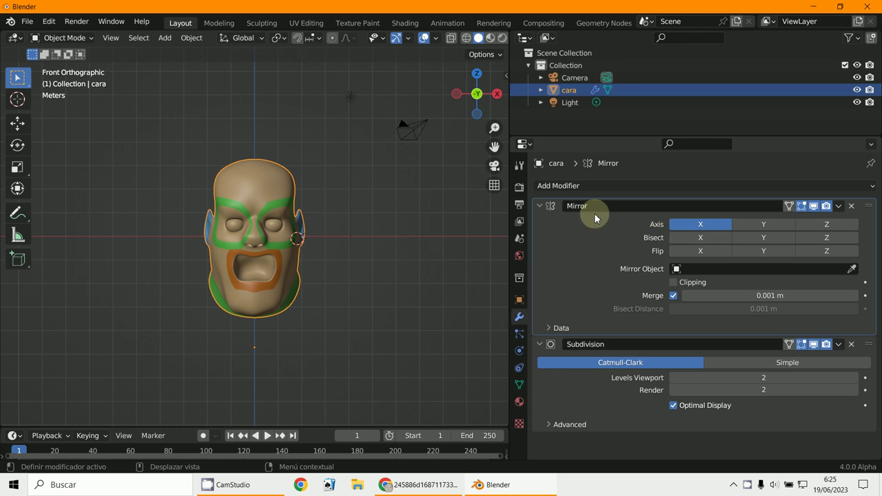
left_click(851, 344)
Remove the Mirror modifier from the cara object so only the modelled half of the face is left
left_click(839, 206)
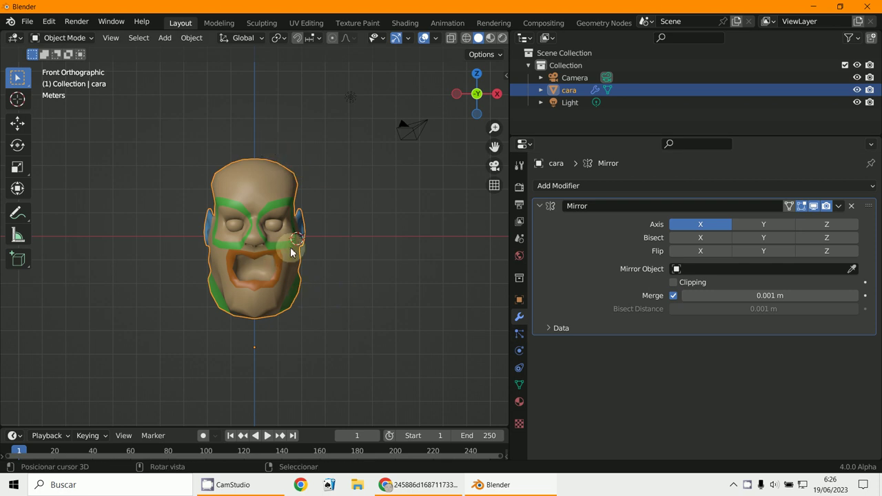
scroll(334, 319, "up", 2)
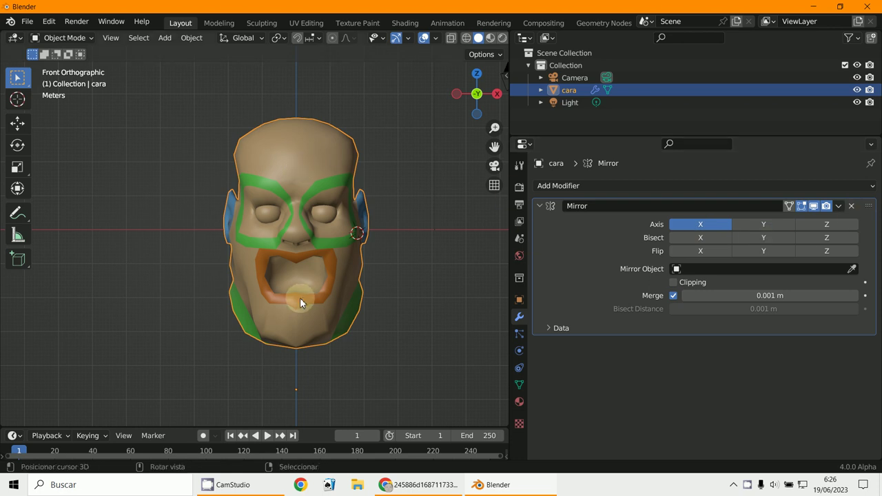
scroll(300, 302, "down", 3)
scroll(305, 311, "up", 3)
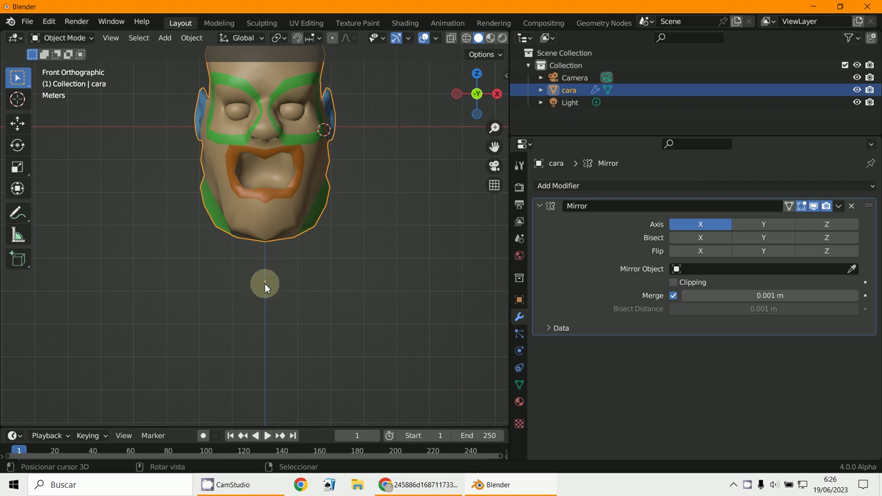
middle_click_drag(303, 123, 303, 204, "shift")
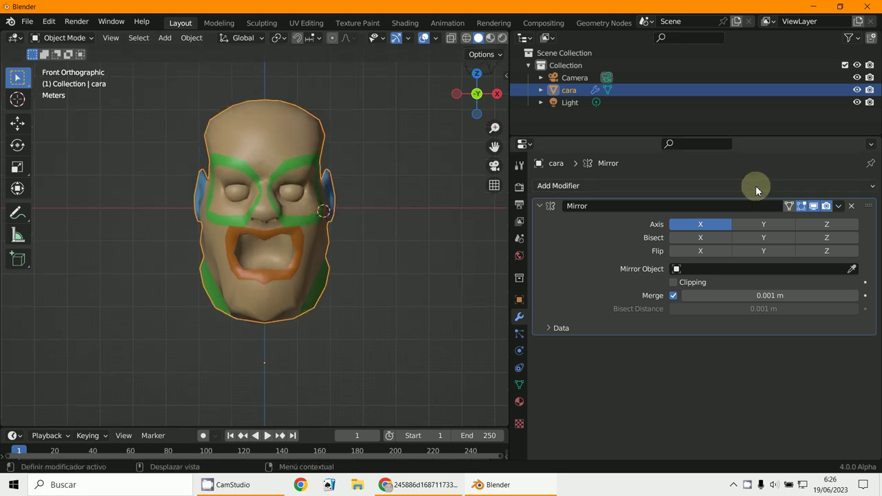
left_click(851, 207)
scroll(276, 229, "up", 2)
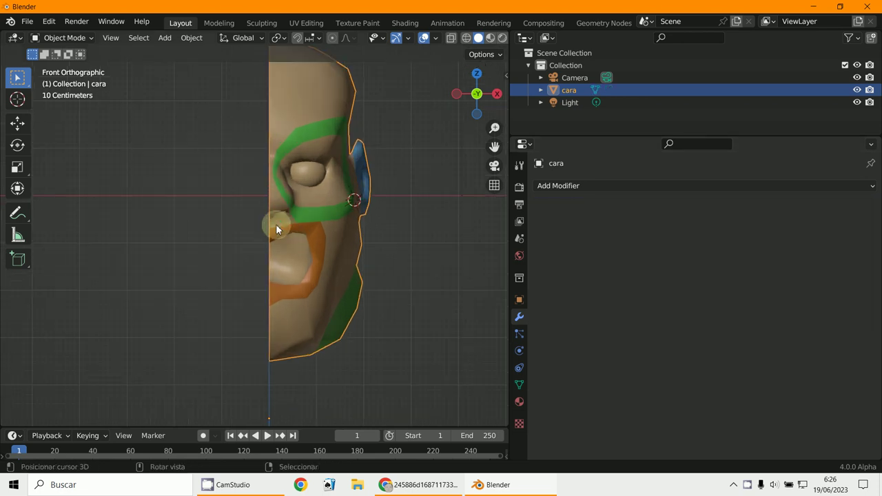
In Edit Mode, select the entire half face, duplicate it and move the copy along the negative X axis, clear of the original
left_click(64, 38)
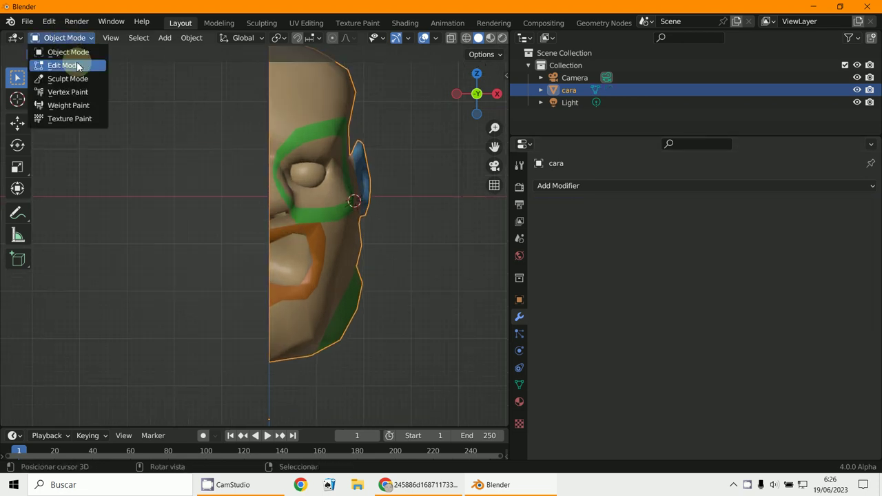
left_click(77, 63)
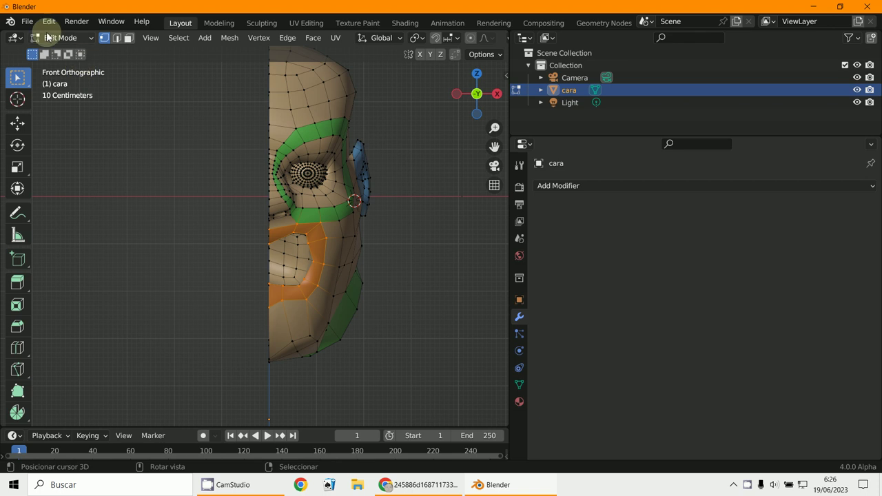
key("a")
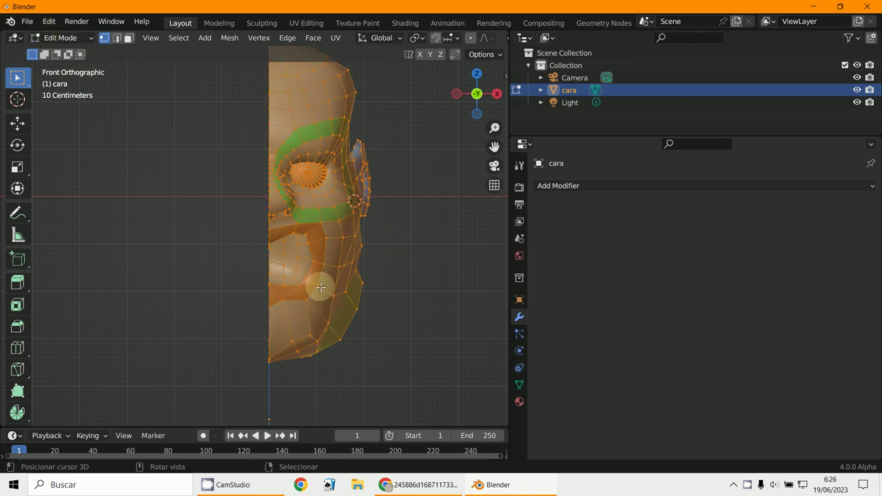
middle_click_drag(321, 293, 371, 293, "shift")
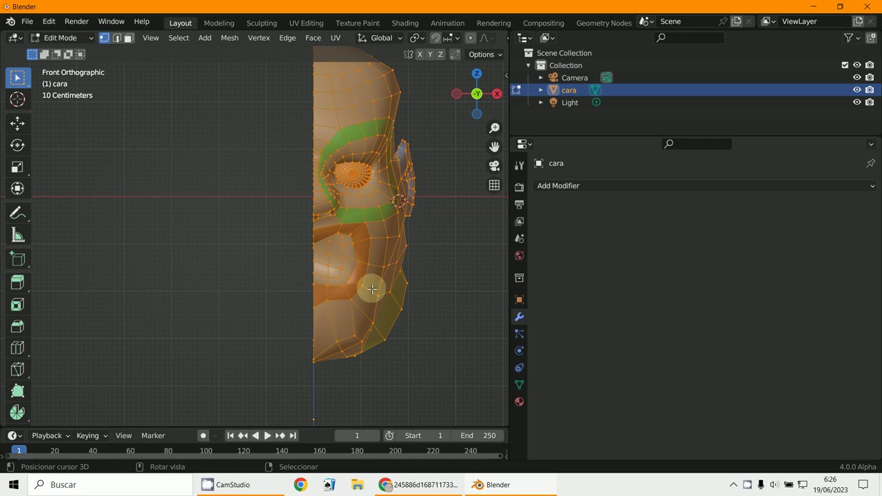
key("shift+d")
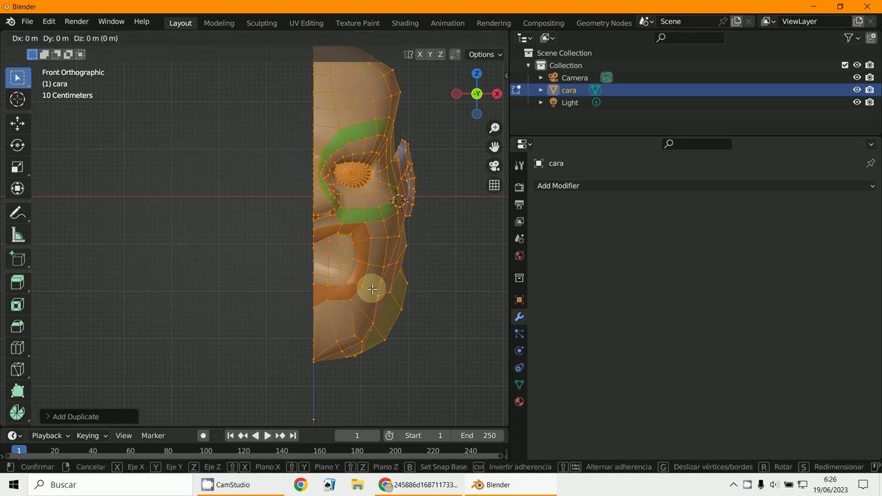
key("x")
left_click(201, 273)
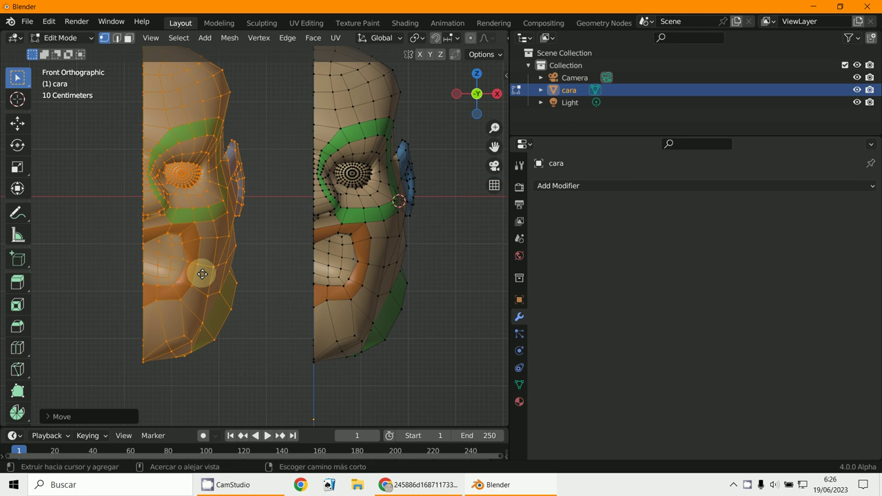
middle_click_drag(277, 293, 311, 287, "shift")
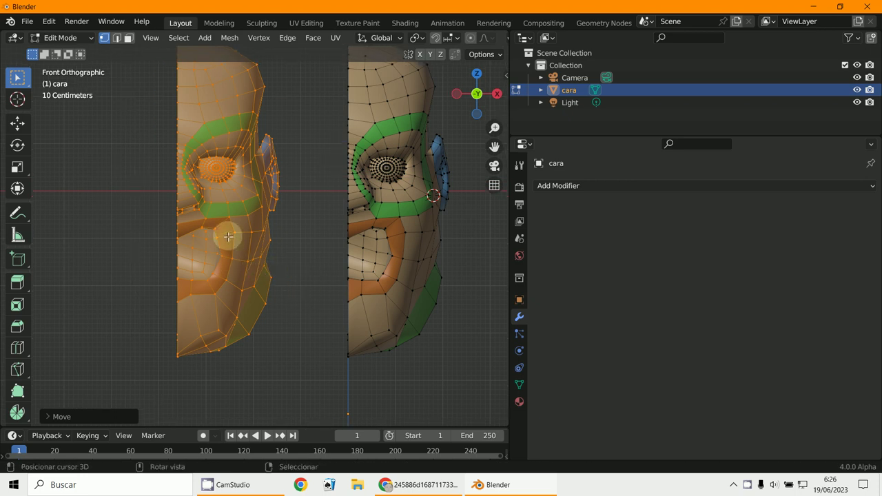
scroll(237, 256, "down", 1)
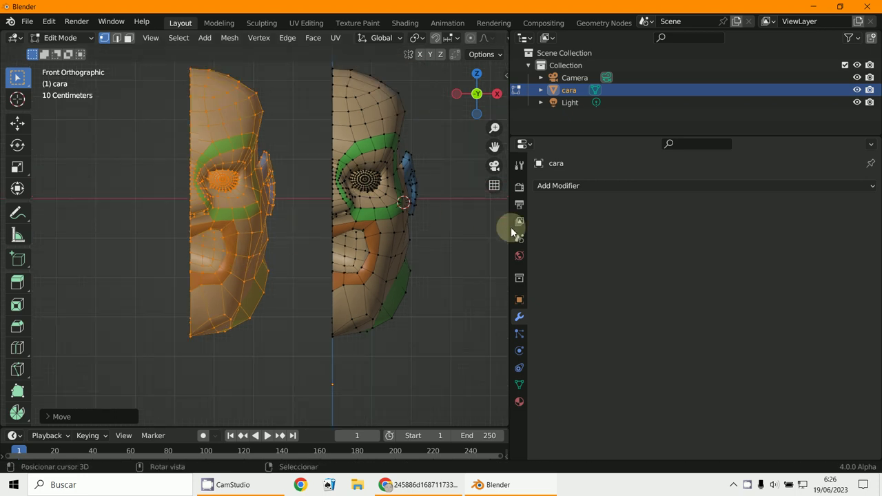
Enlarge the 3D viewport and flip the duplicated half face by scaling it -1 along the X axis
left_click_drag(508, 226, 737, 238)
scroll(279, 235, "down", 4)
scroll(307, 196, "up", 2)
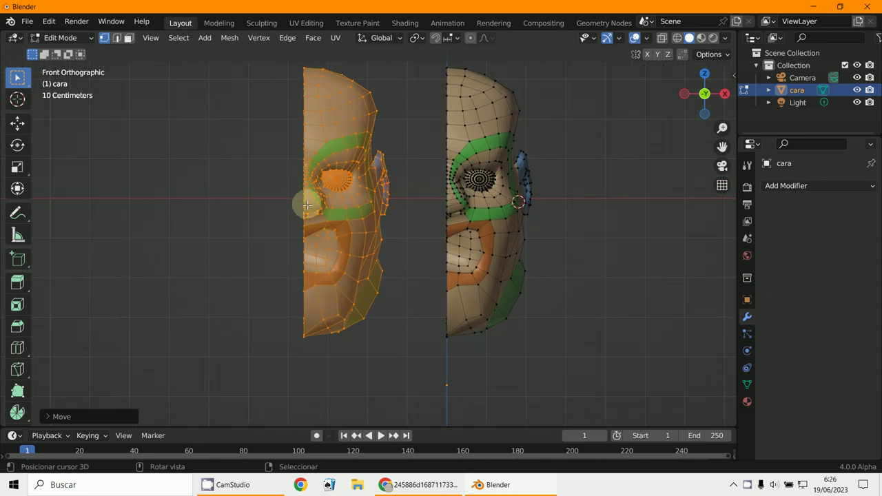
key("s")
key("x")
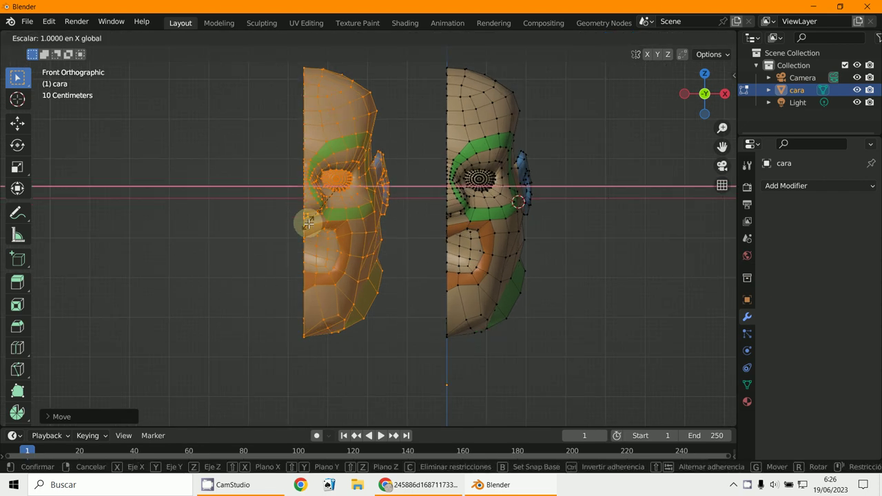
type("-1")
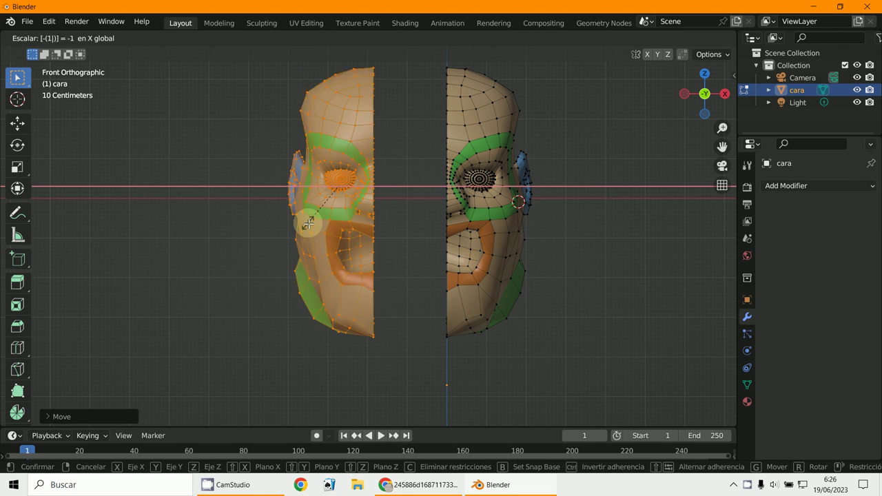
key("Return")
Show the transform values in the viewport and examine both face halves from several angles and from the front
mouse_move(312, 224)
middle_mouse_down()
mouse_move(316, 235)
mouse_move(324, 231)
middle_mouse_up()
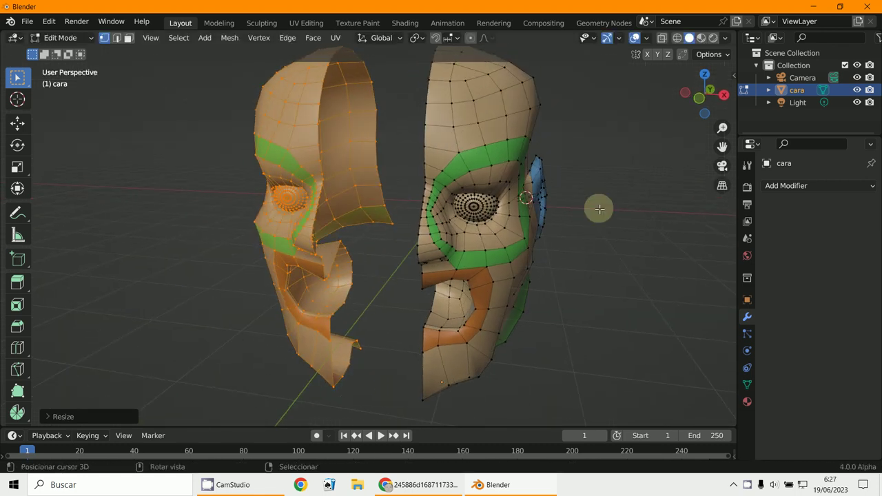
key("n")
middle_click_drag(339, 246, 365, 228)
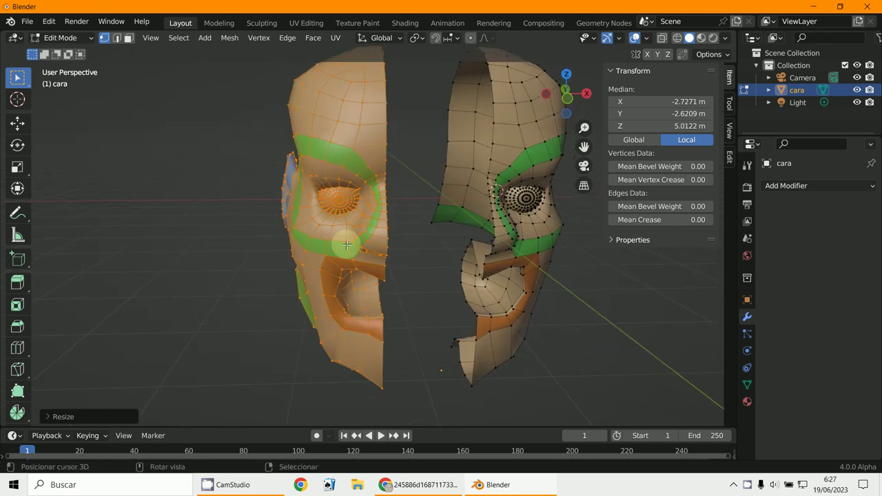
key("KP_1")
middle_click_drag(564, 200, 279, 211)
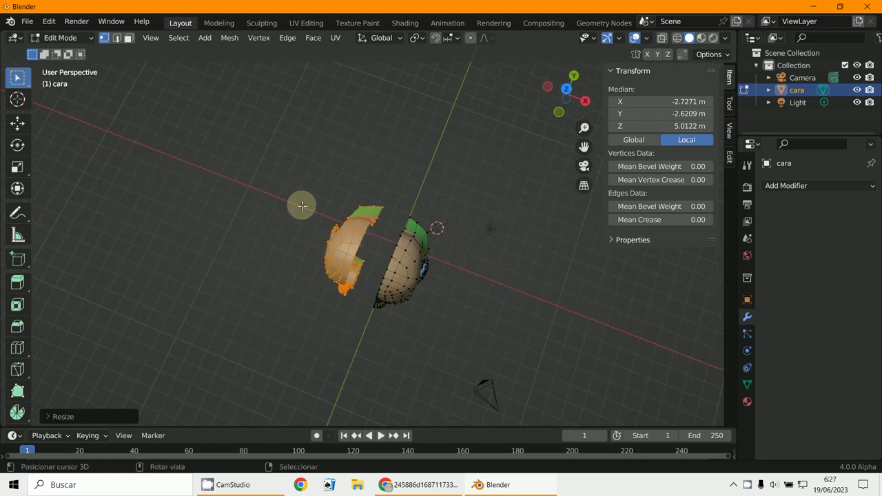
key("KP_1")
scroll(319, 219, "up", 3)
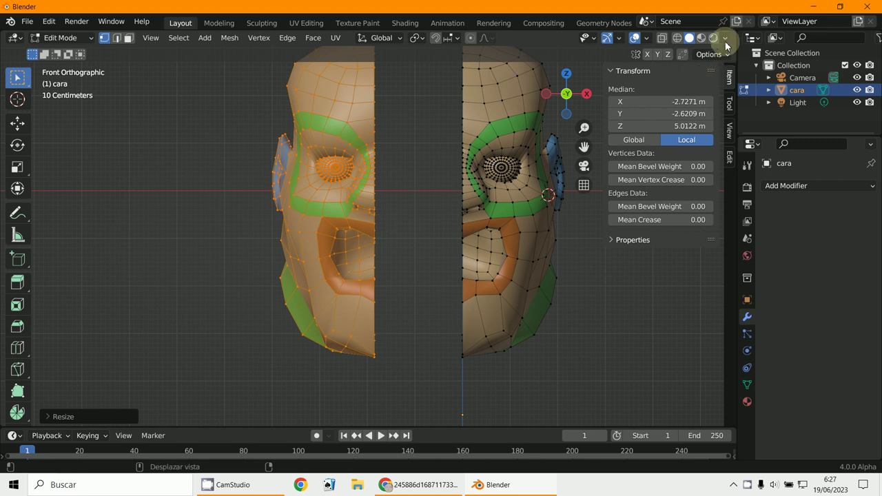
Turn on the Face Orientation overlay and compare the normals' direction on both halves of the face
left_click(646, 38)
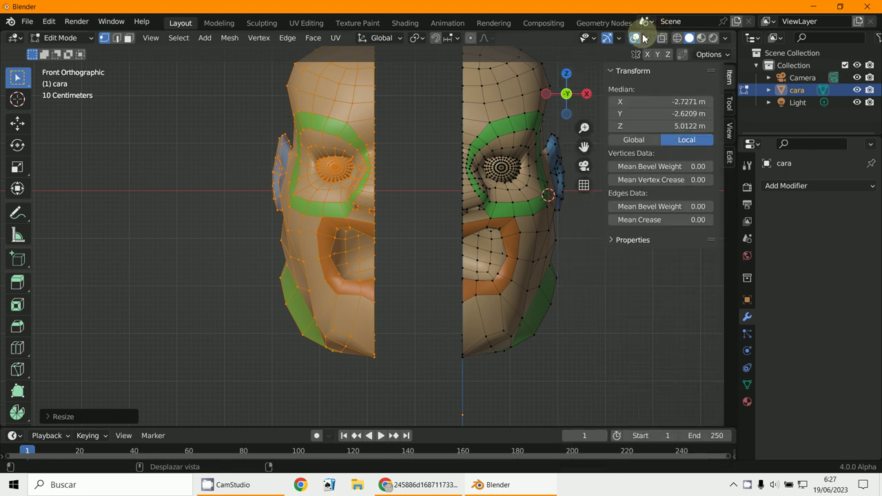
left_click(646, 39)
left_click(569, 284)
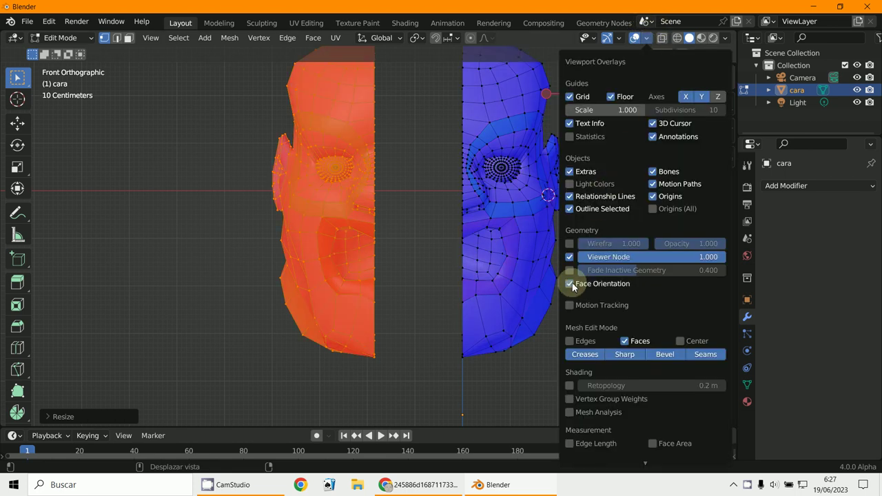
middle_click_drag(523, 234, 495, 273)
middle_click_drag(588, 286, 445, 238)
middle_click_drag(445, 305, 527, 260)
Pick individual vertices on the flipped half and then on the original half to compare their face orientation
left_click(363, 162)
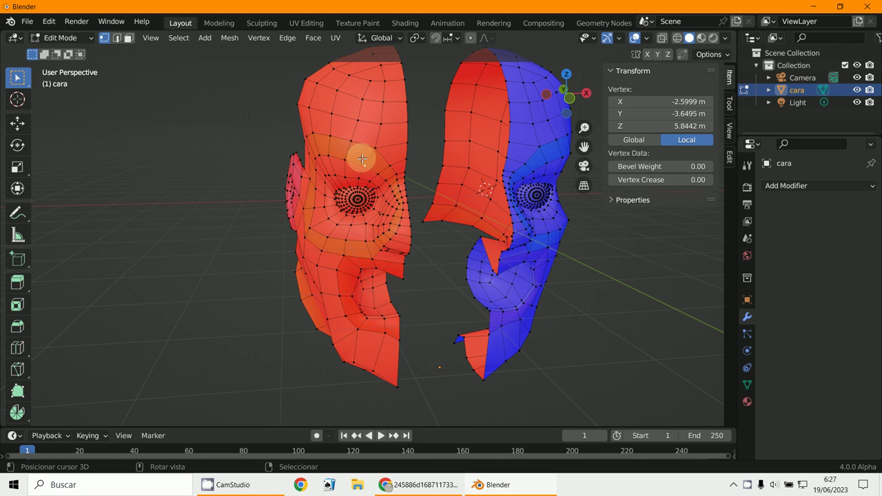
mouse_move(378, 230)
middle_mouse_down()
mouse_move(344, 207)
mouse_move(330, 216)
mouse_move(380, 192)
mouse_move(369, 222)
middle_mouse_up()
left_click(369, 226)
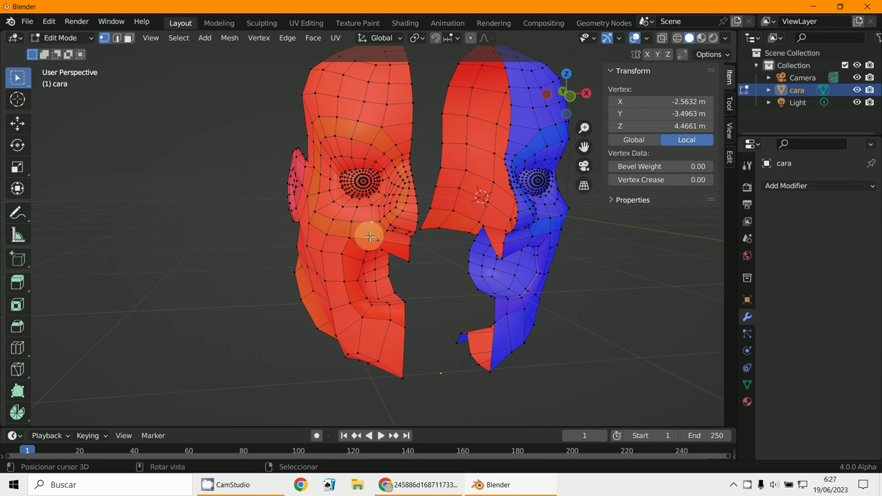
key("ctrl+l")
key("alt+a")
left_click(378, 170)
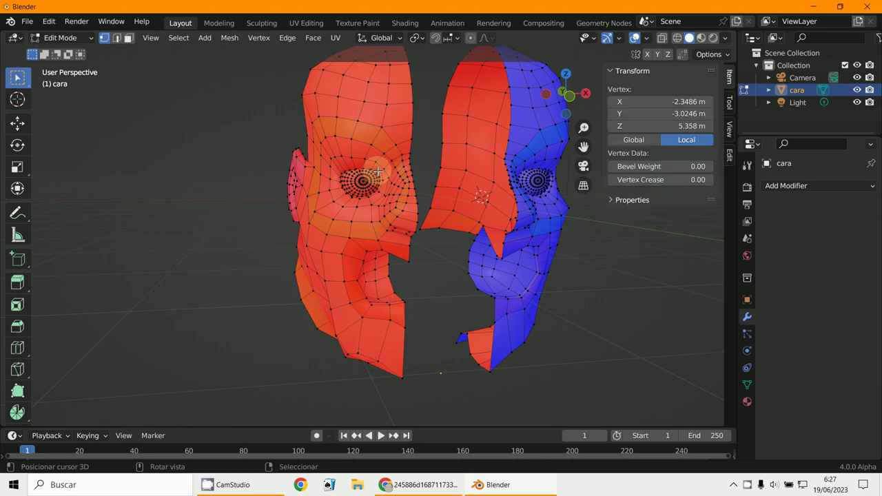
left_click(524, 179)
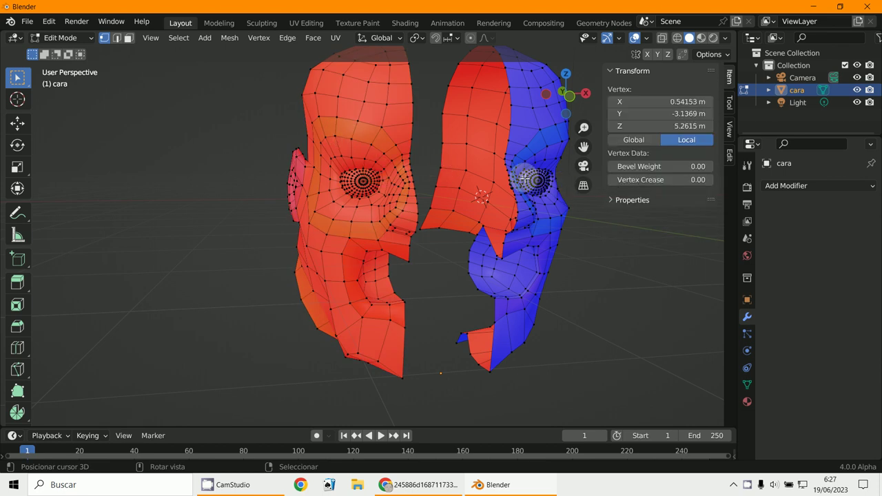
Delete all linked vertices of the flipped half face, first its eye and then the rest of the half
key("ctrl+l")
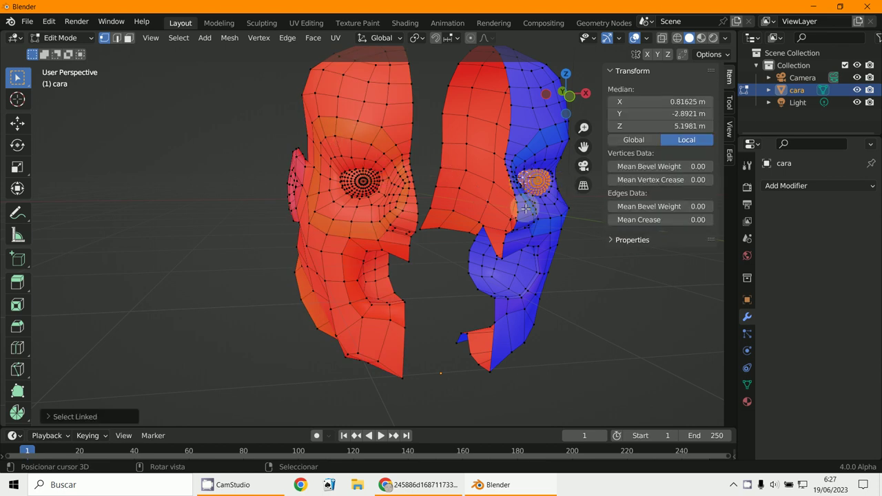
key("x")
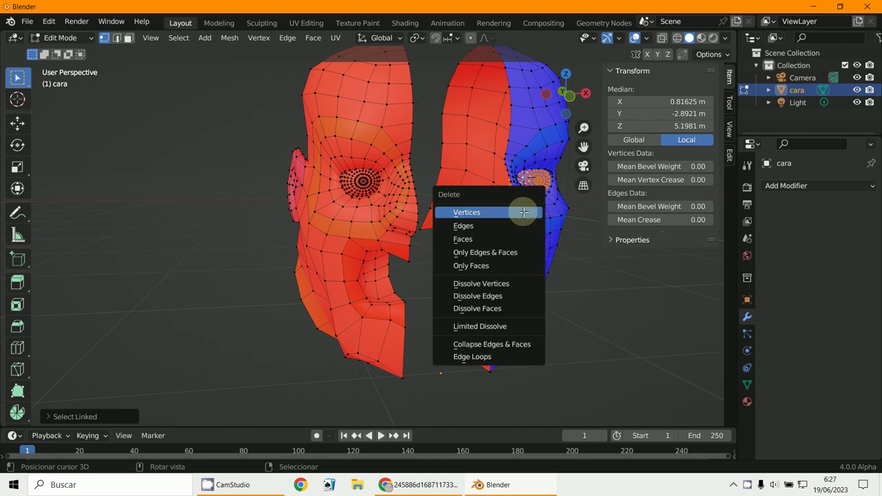
left_click(523, 212)
left_click(524, 212)
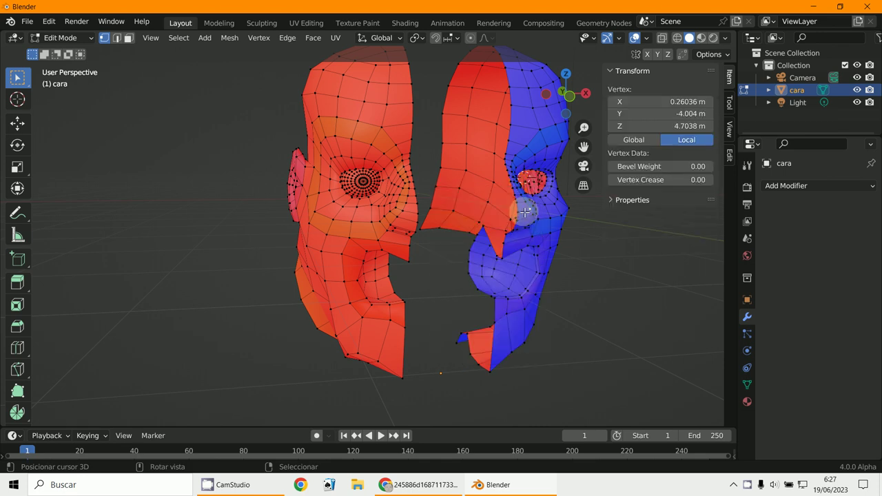
key("ctrl+l")
key("x")
left_click(523, 211)
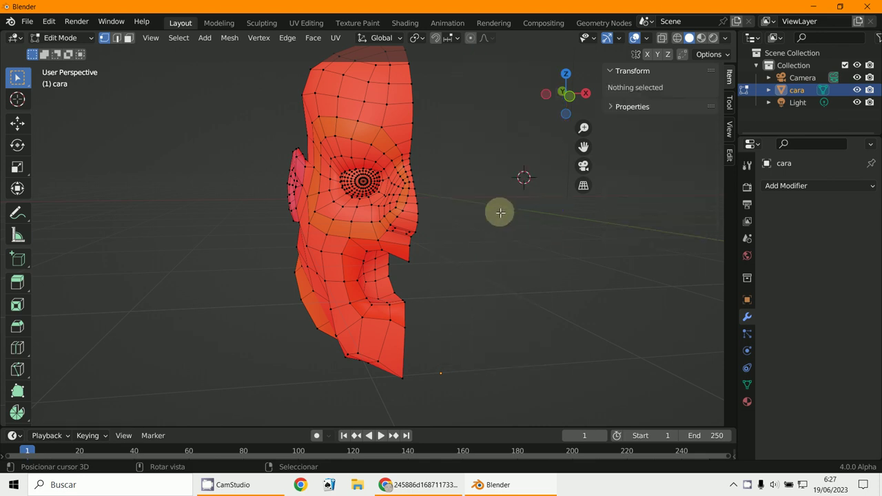
Select the entire remaining half face and recalculate its normals to the outside, checking the face orientation from the side
left_click(379, 207)
key("KP_1")
scroll(388, 206, "up", 4)
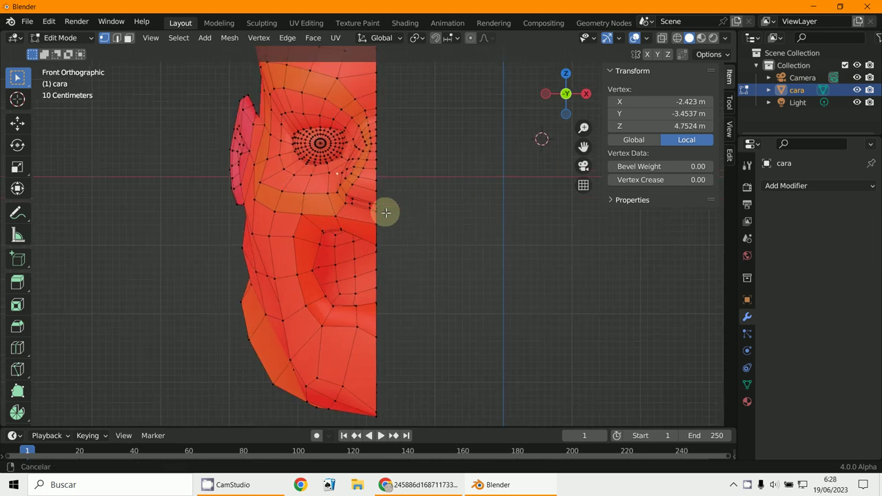
key("alt+a")
key("a")
scroll(360, 186, "down", 2)
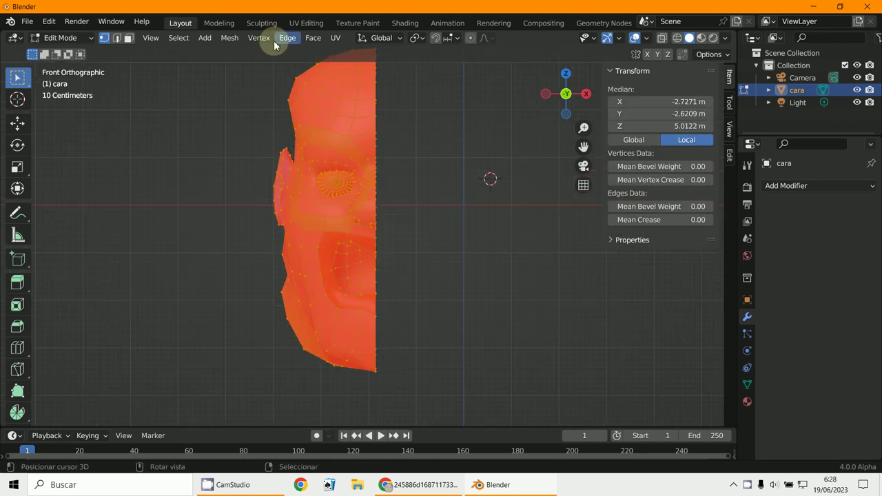
left_click(225, 40)
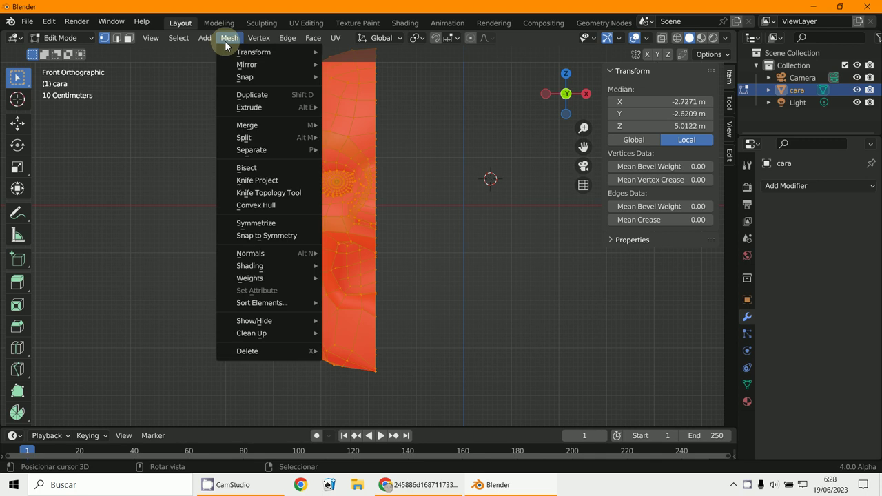
mouse_move(296, 258)
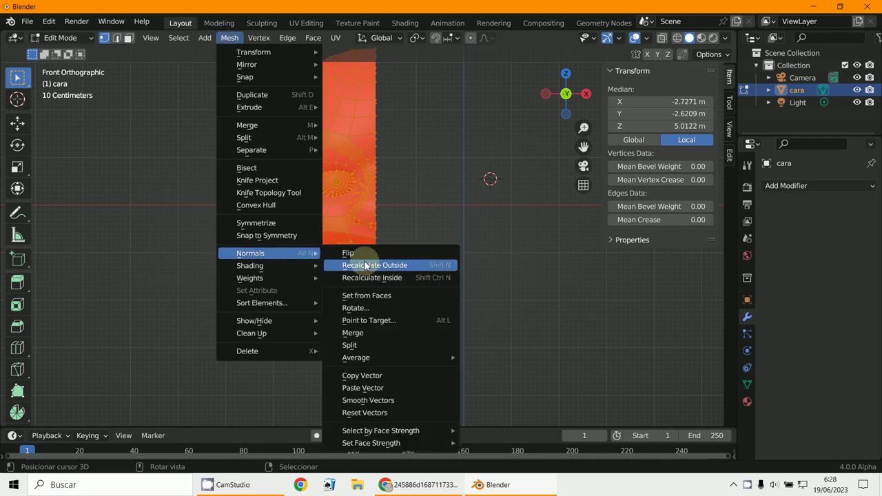
left_click(406, 265)
scroll(377, 197, "down", 2)
middle_click_drag(379, 199, 321, 226)
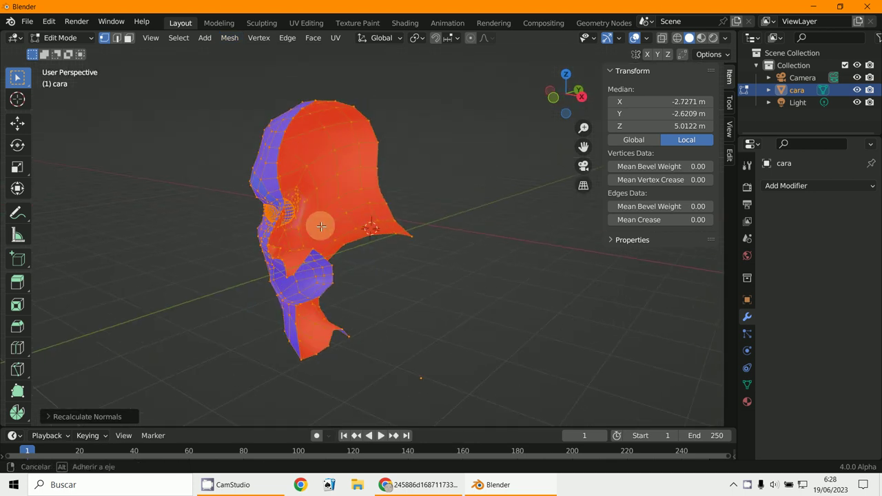
Turn off the Face Orientation overlay in the viewport
left_click(646, 38)
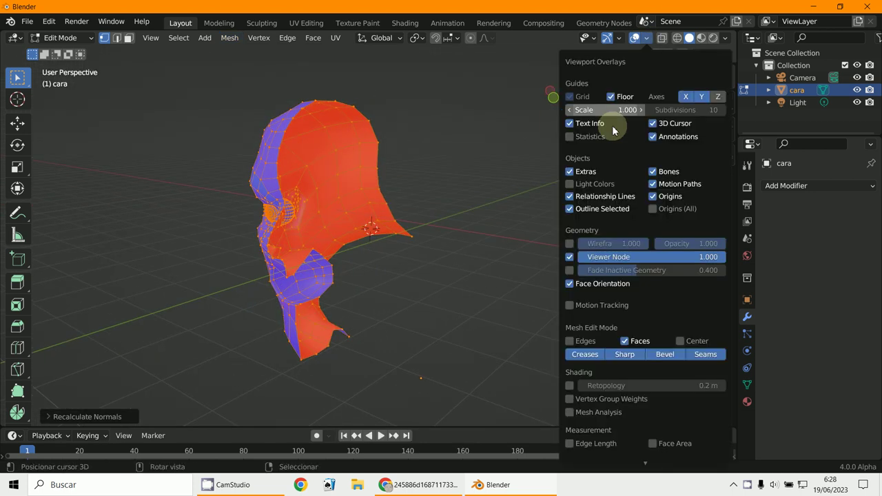
left_click(568, 285)
key("n")
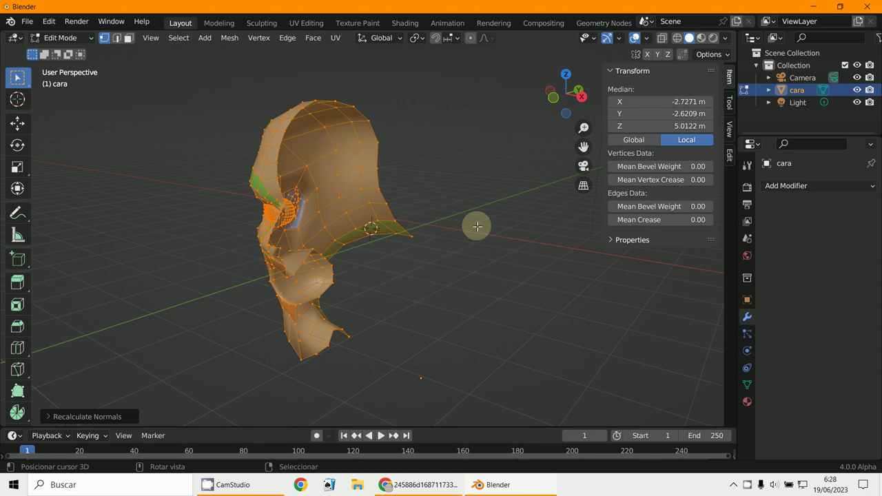
In front view, move the half face about 1.78 m along X and -4.3 m along Z, near the object's origin
key("KP_1")
scroll(469, 207, "up", 2)
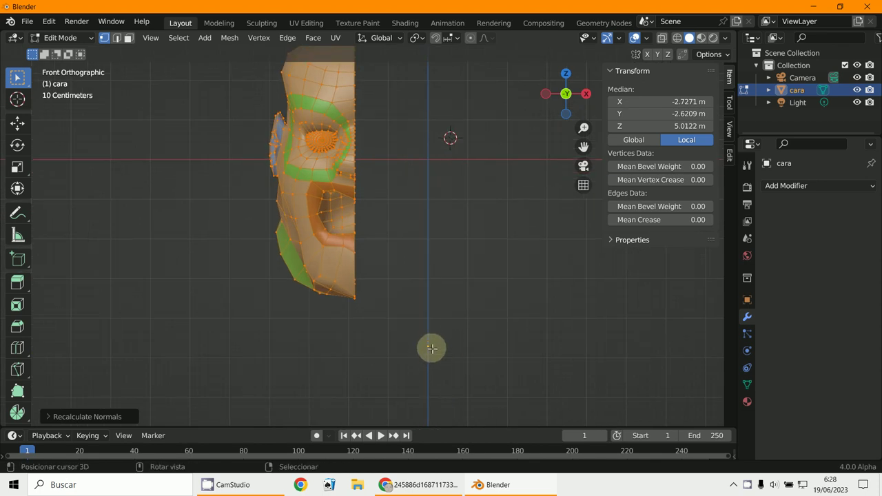
scroll(429, 338, "up", 1)
scroll(406, 221, "down", 3)
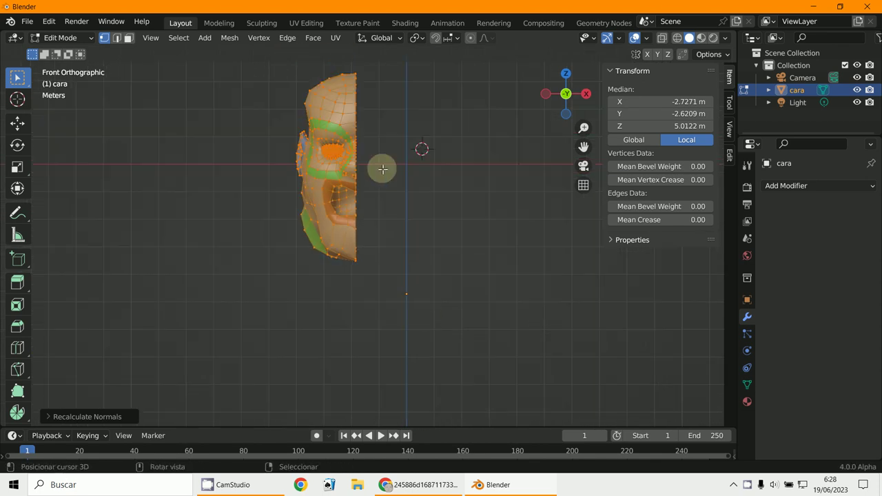
key("g")
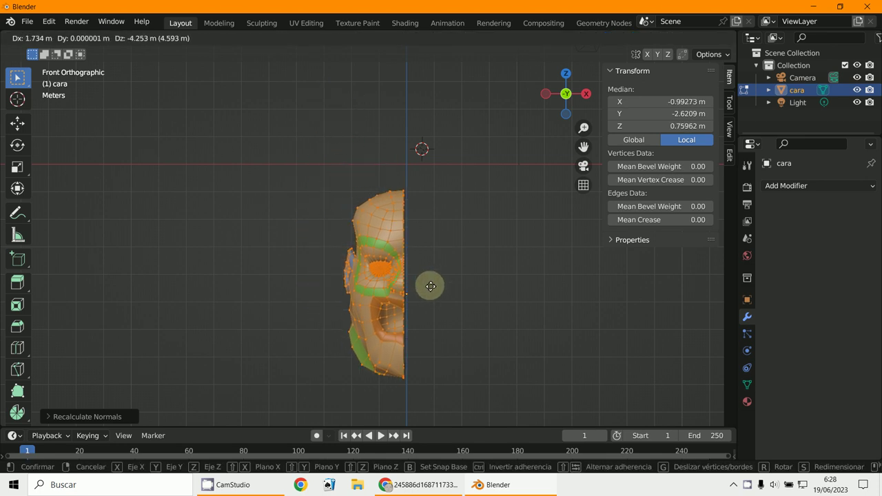
left_click(430, 287)
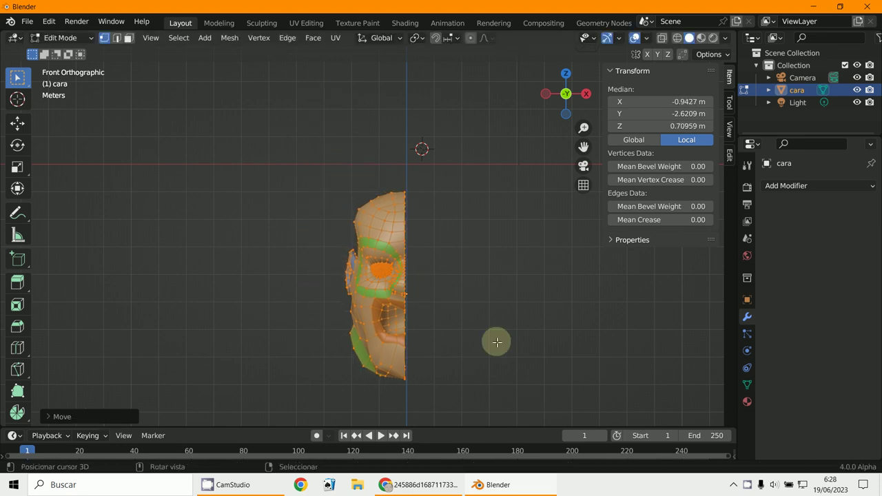
Nudge the half face about 0.07 m along X so its straight inner edge lines up with the vertical Z axis
scroll(474, 243, "up", 6)
scroll(476, 239, "up", 4)
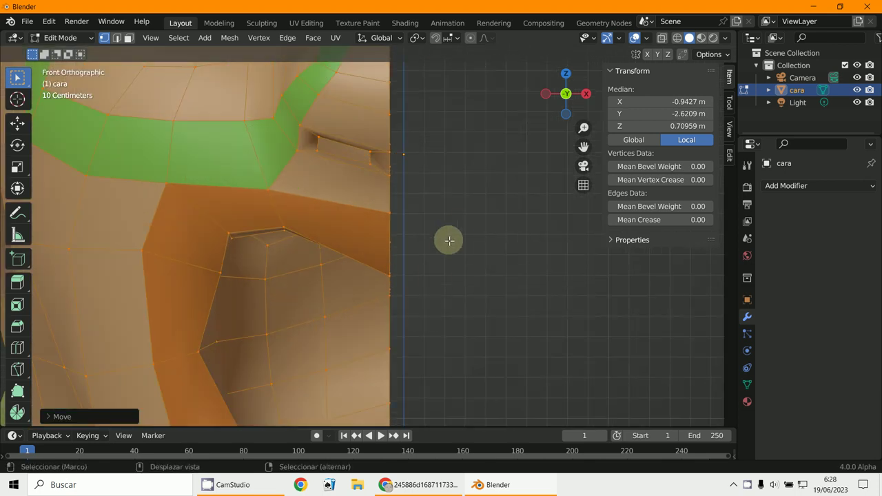
key("g")
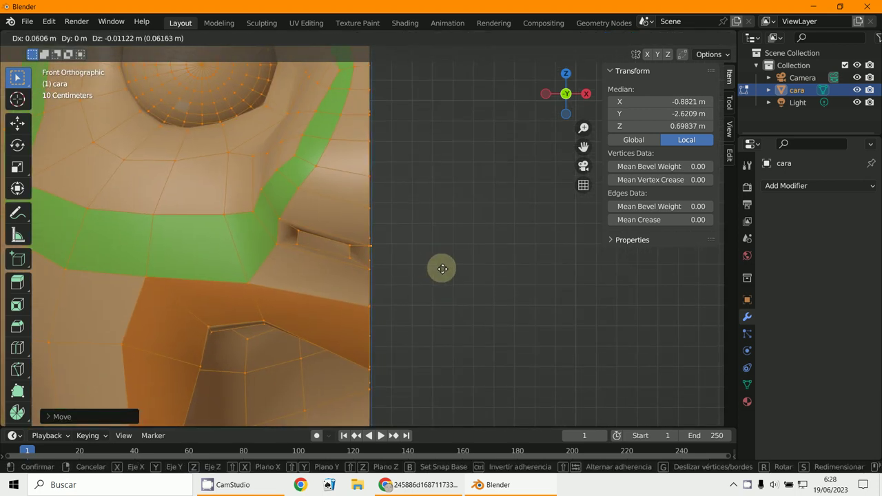
left_click(443, 272)
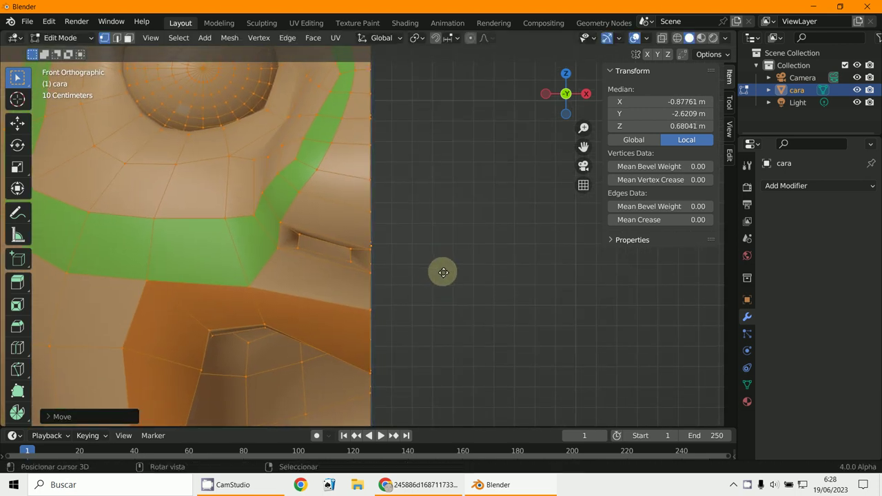
Return to Object Mode and add a Mirror modifier on the X axis to the half face
left_click(67, 37)
left_click(73, 55)
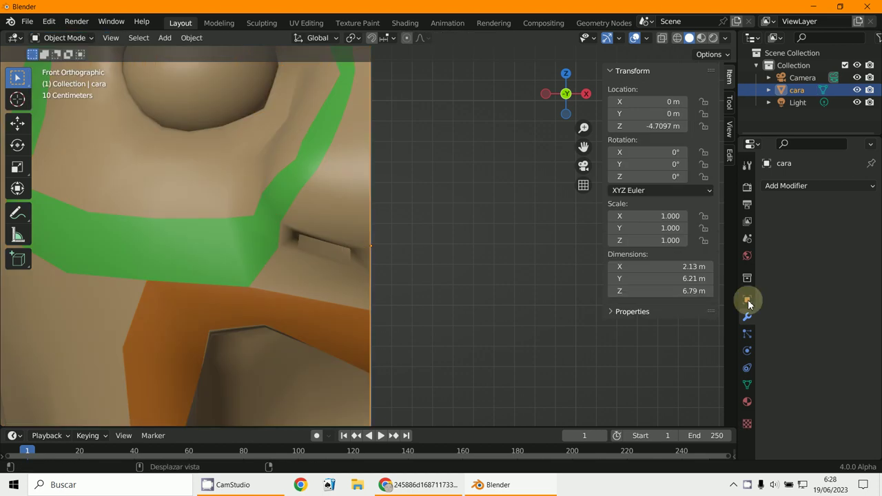
left_click(782, 186)
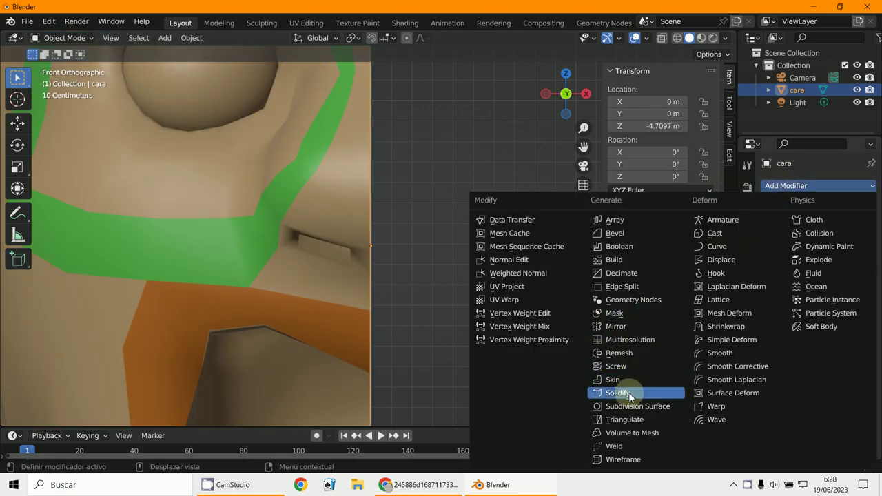
left_click(632, 324)
scroll(460, 298, "down", 8)
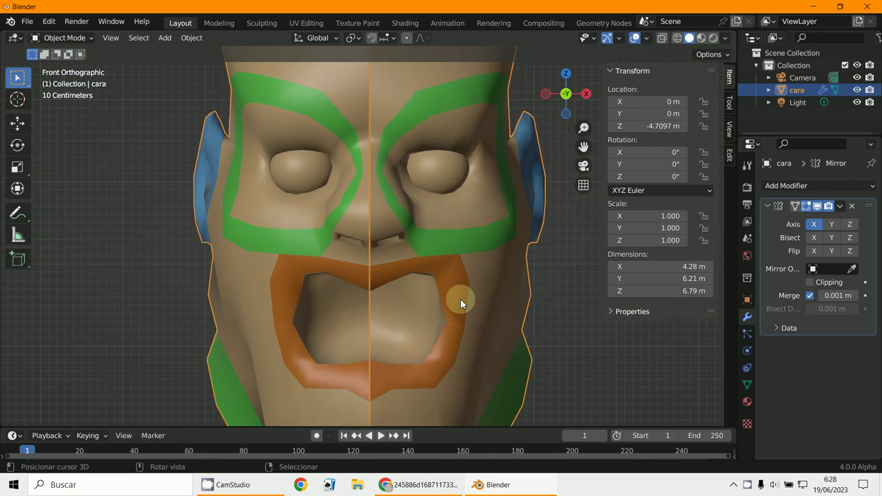
scroll(460, 297, "up", 5)
In Edit Mode, move the whole half face about 0.012 m along X to close the seam at the centre
left_click(72, 39)
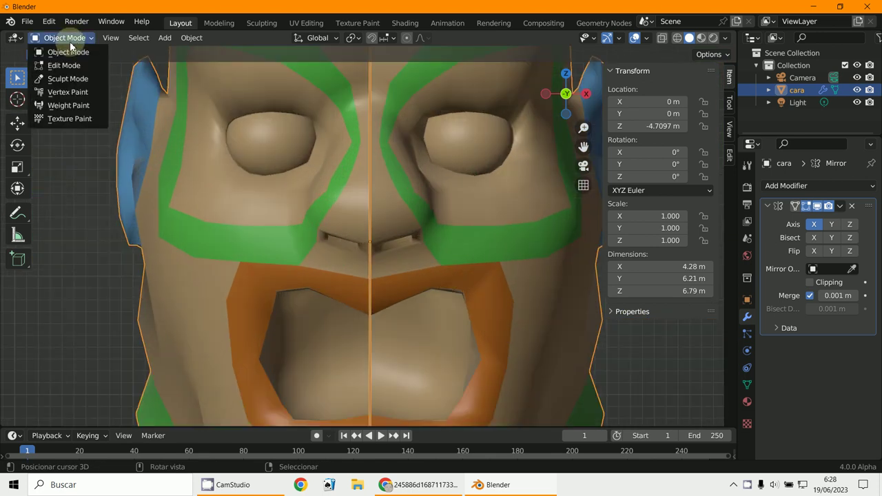
left_click(61, 65)
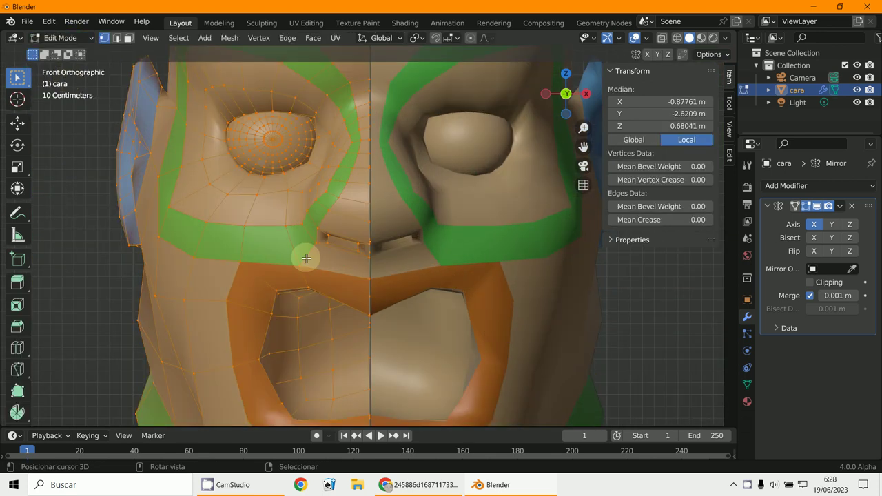
key("g")
key("x")
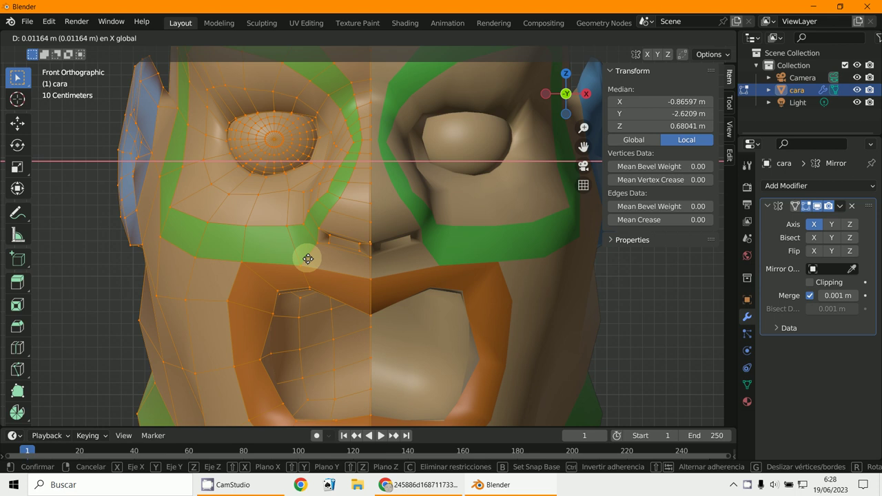
left_click(307, 257)
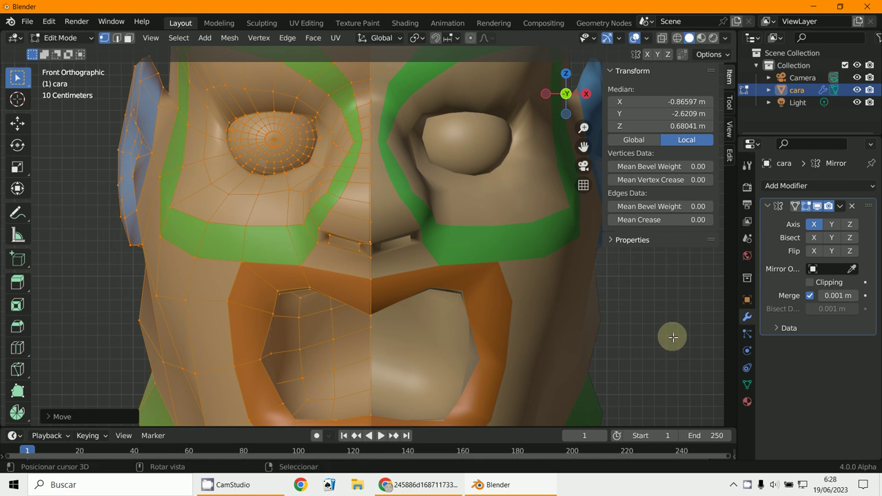
Enable Clipping in the Mirror modifier and try moving a nose vertex on the centre seam
left_click(810, 282)
left_click(372, 206)
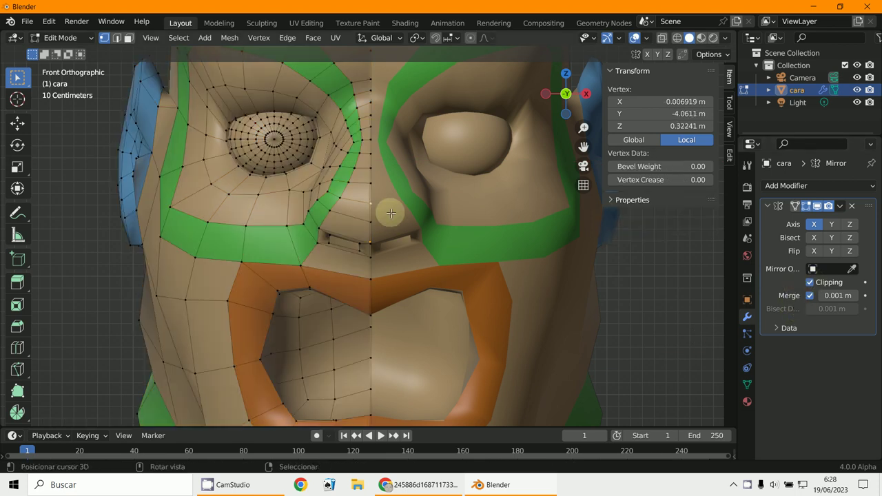
key("g")
left_click(375, 215)
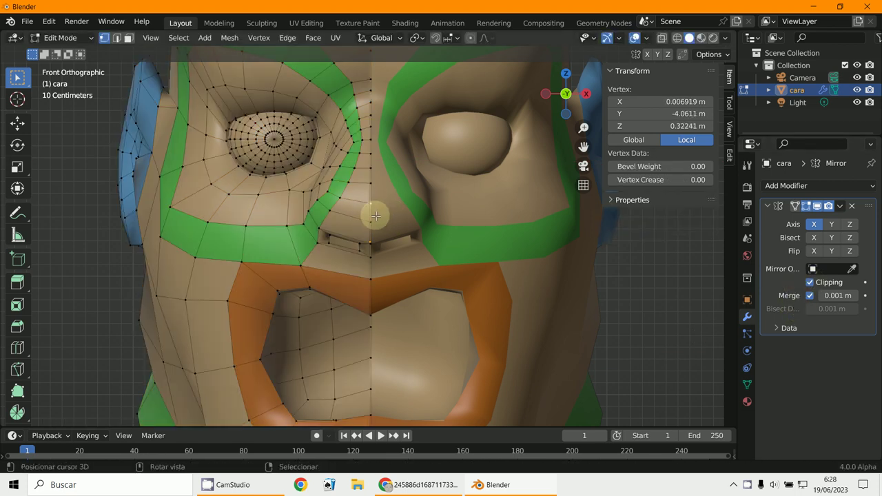
Examine the mirrored face in Edit Mode and in Object Mode, from the front and from an orbited angle
middle_click_drag(494, 262, 474, 263, "shift")
scroll(482, 312, "down", 3)
key("KP_1")
scroll(262, 170, "down", 4)
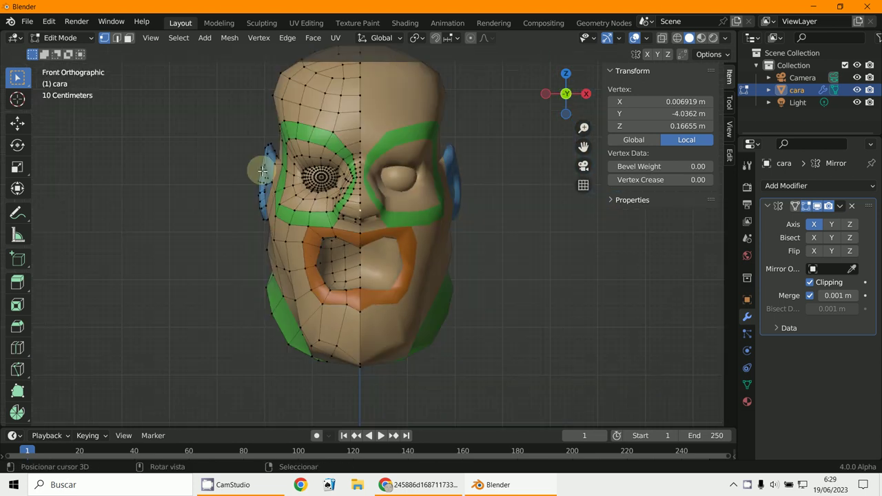
scroll(329, 261, "up", 5)
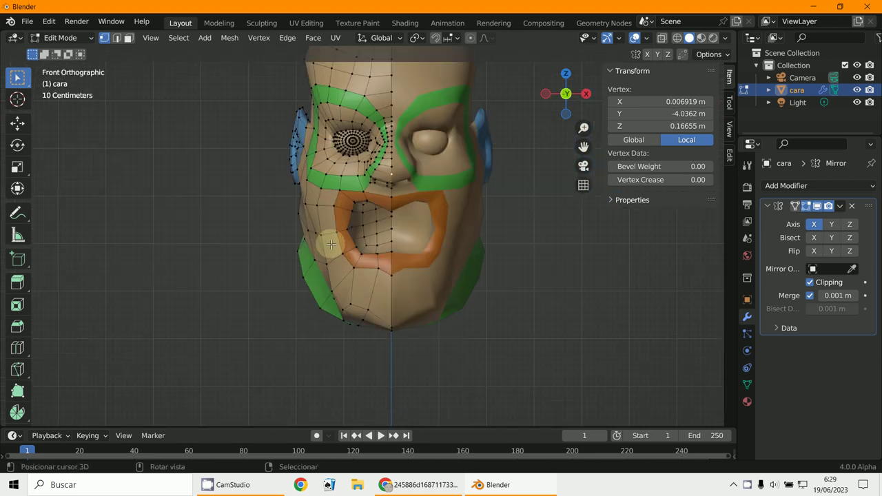
scroll(221, 113, "down", 1)
left_click(58, 36)
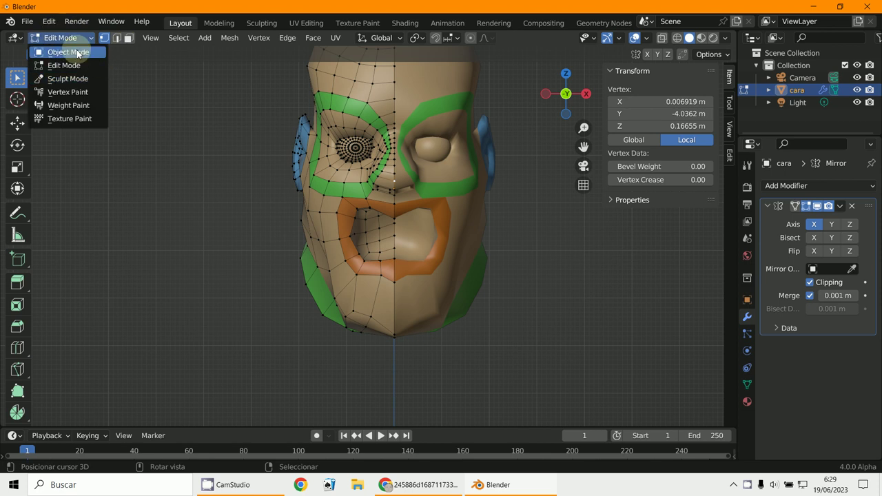
left_click(42, 51)
scroll(370, 228, "down", 2)
middle_click_drag(371, 227, 200, 258)
key("KP_1")
scroll(207, 255, "down", 1)
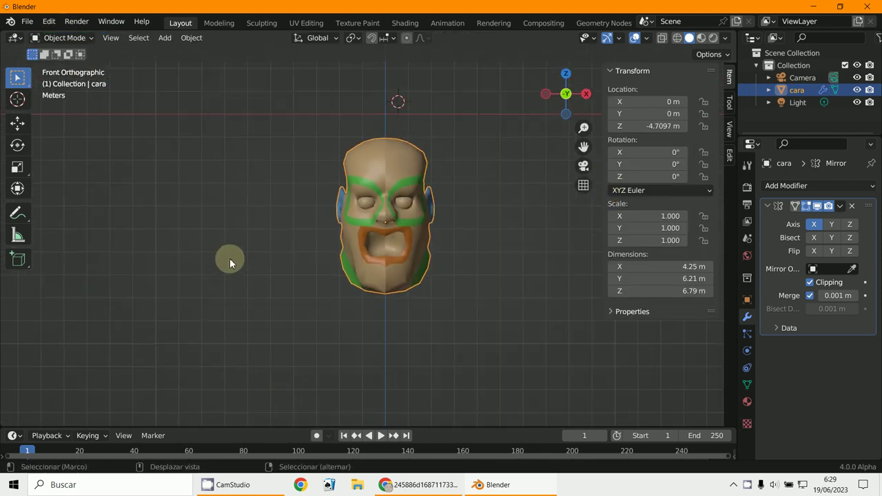
Remove the Mirror modifier and select the entire half-face mesh in Edit Mode
left_click(852, 206)
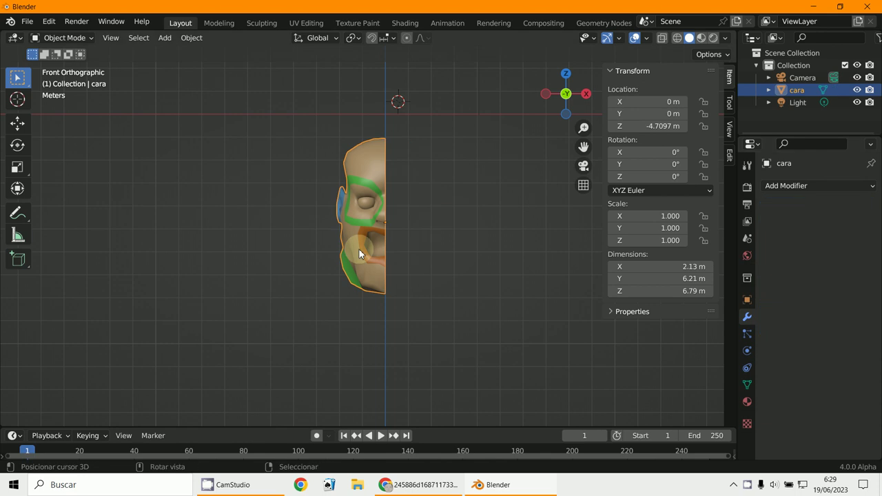
middle_click_drag(359, 249, 305, 248, "shift")
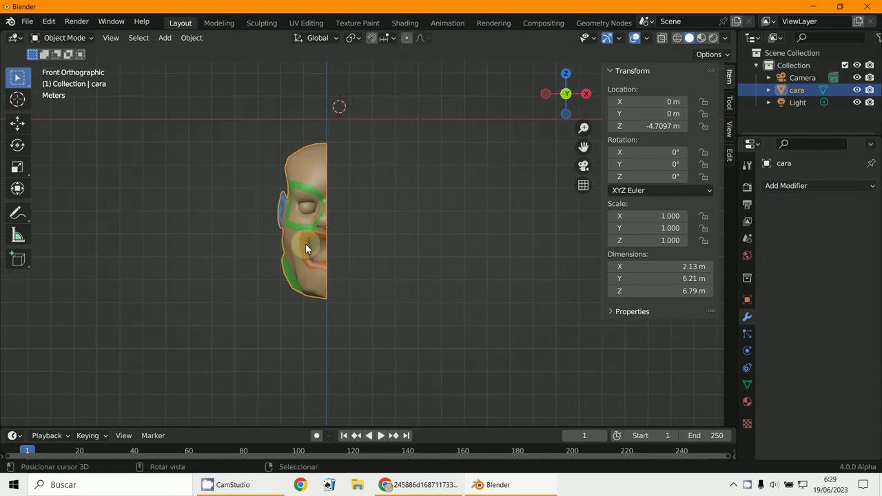
left_click(64, 38)
left_click(59, 62)
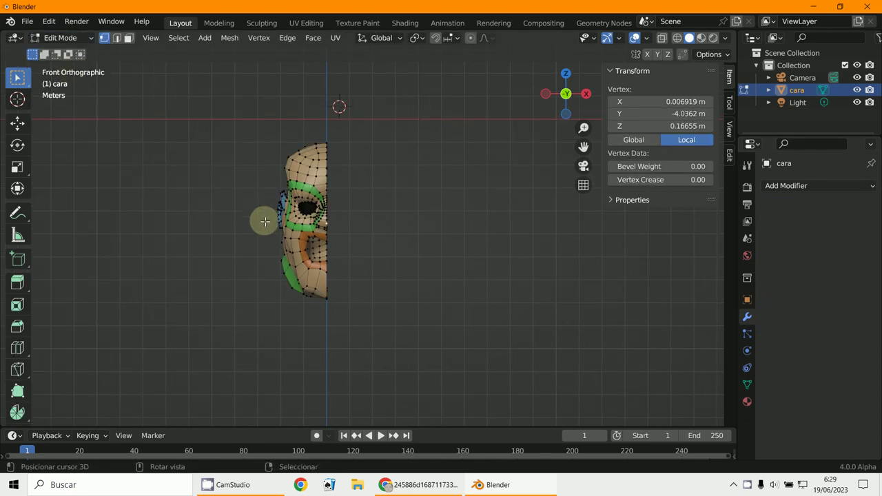
key("a")
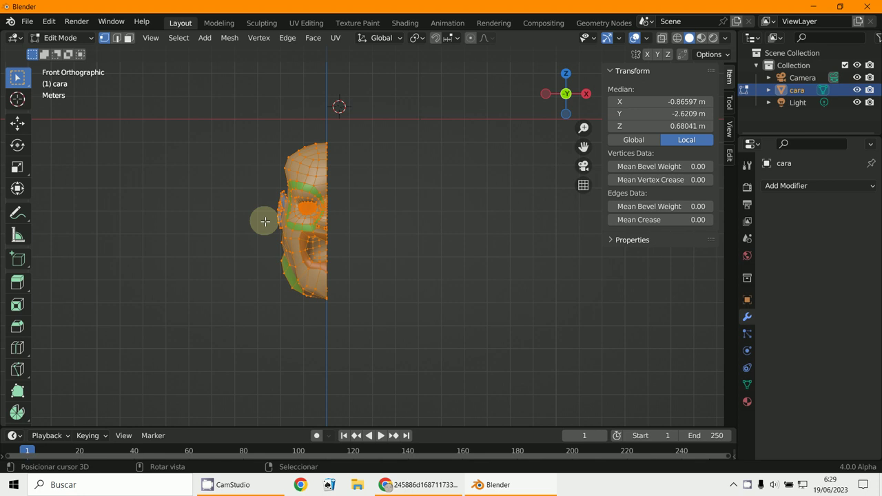
Flip the whole half-face mesh by scaling it by -1 along the X axis
key("s")
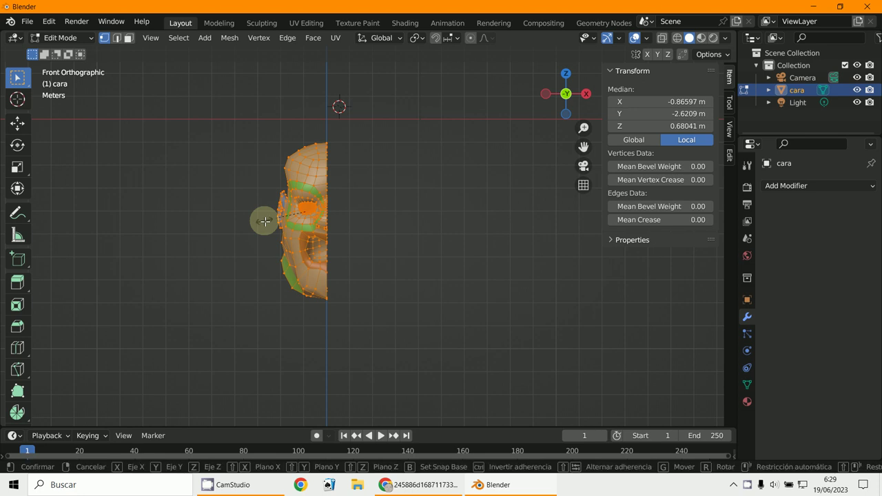
key("x")
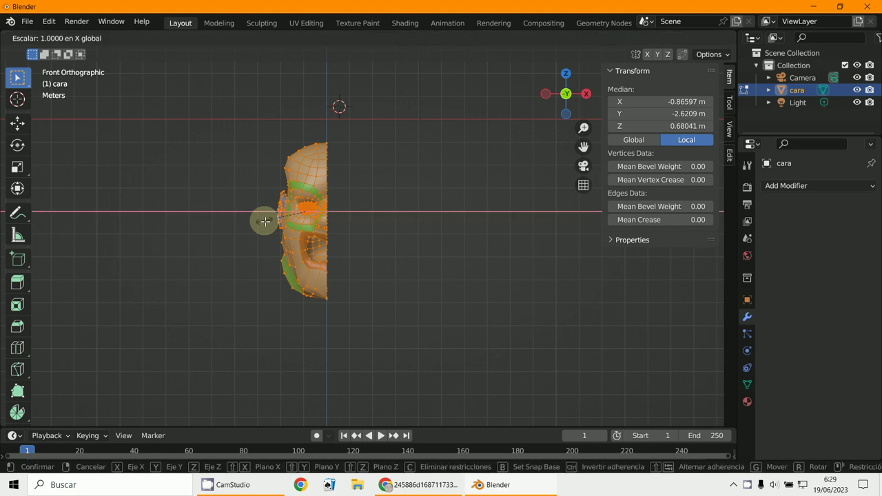
type("-1")
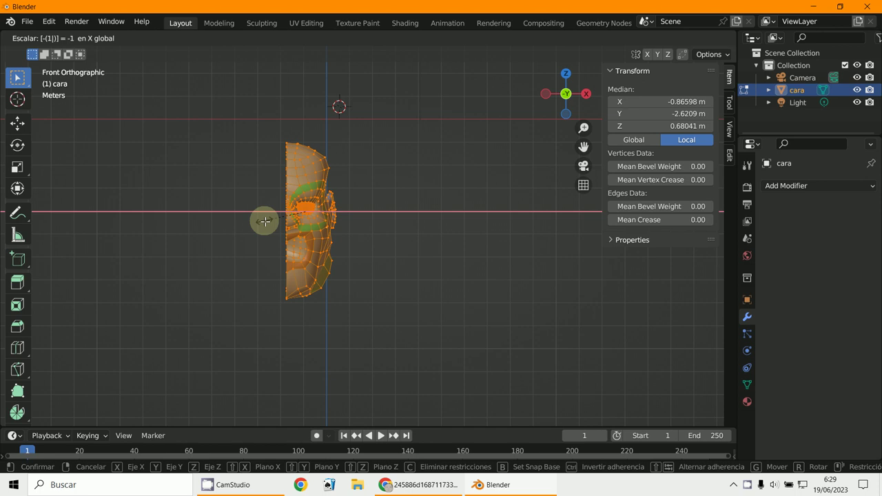
key("Return")
Move the flipped half face about 1.75 m along X until its straight inner edge lies on the centre line
scroll(263, 219, "up", 5)
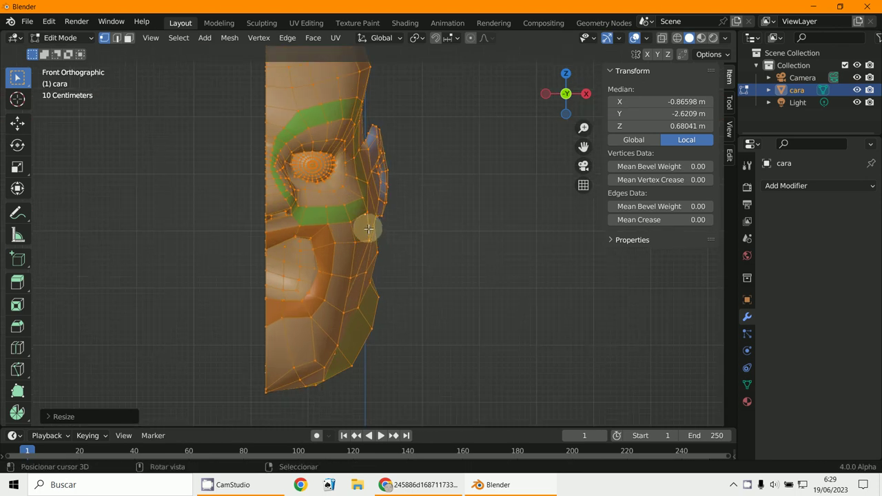
key("g")
key("x")
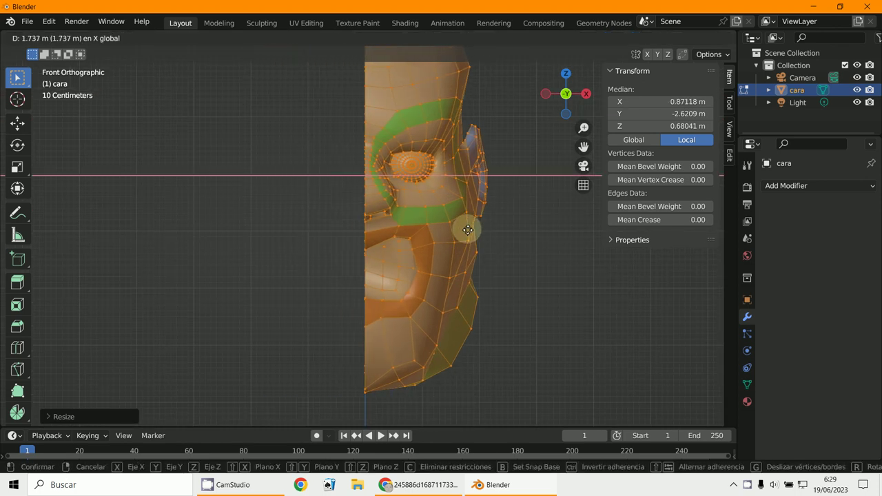
left_click(468, 230)
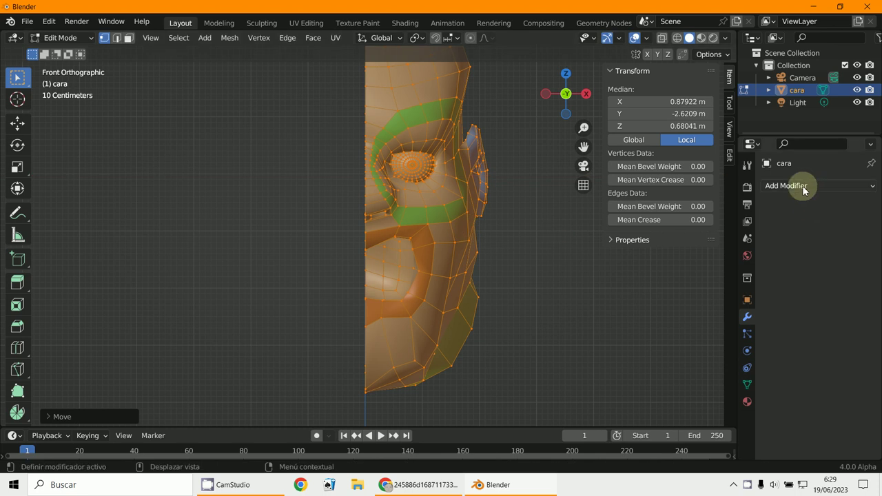
Recalculate the normals of the entire half face to the outside and check them with the Face Orientation overlay
key("alt+a")
key("ctrl+z")
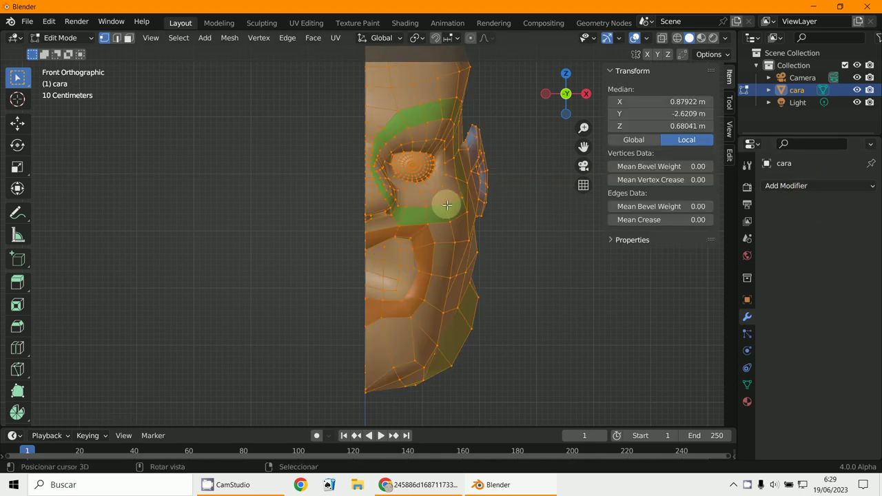
key("shift+n")
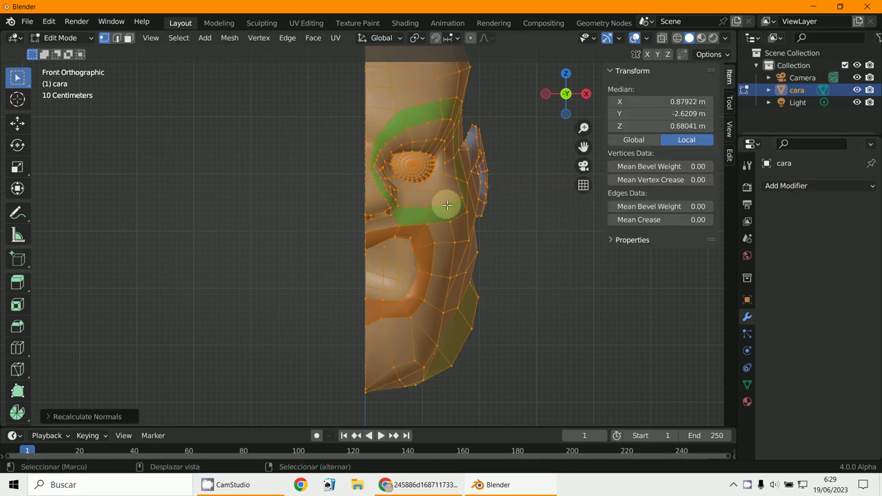
left_click(239, 42)
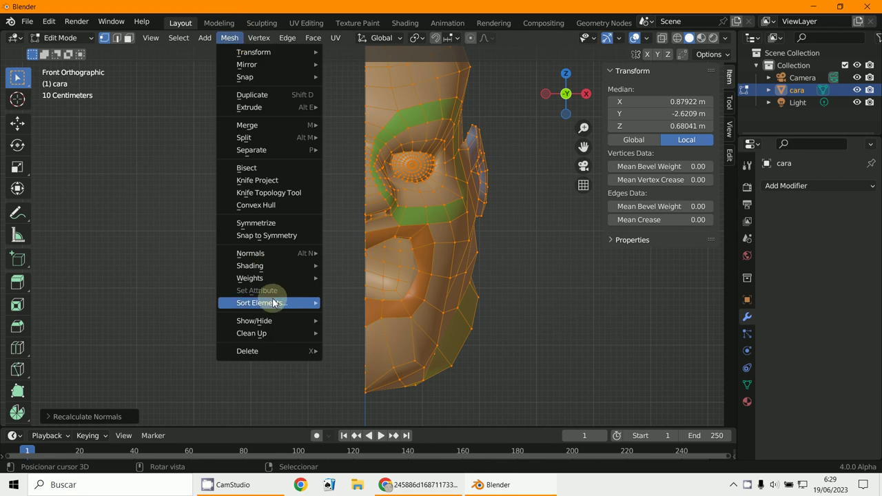
mouse_move(275, 255)
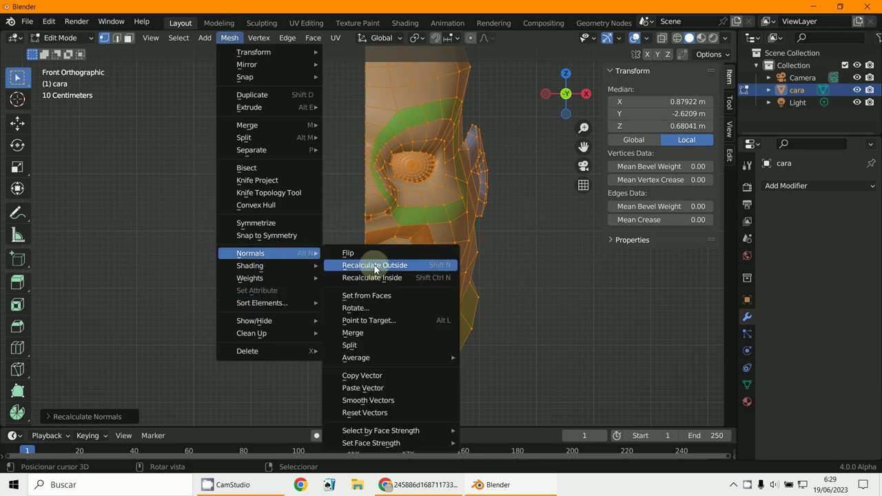
left_click(641, 40)
left_click(572, 281)
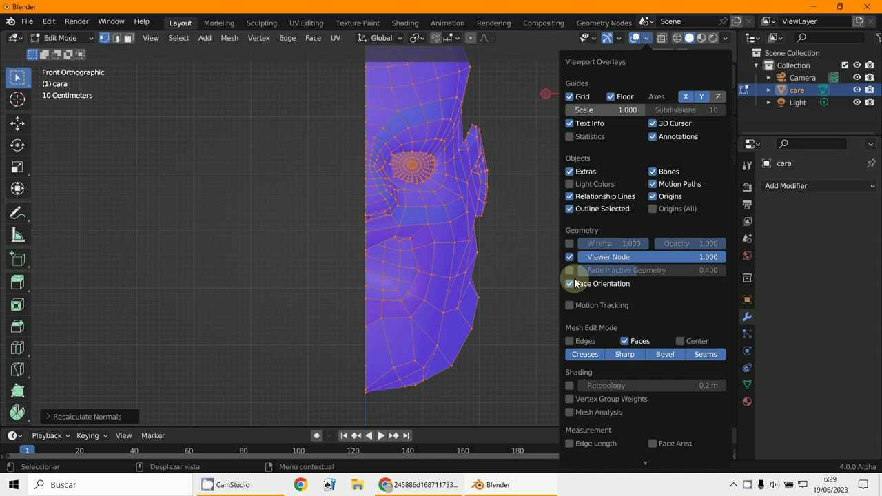
left_click(572, 281)
Add a Mirror modifier to the half face on the X axis and enable Clipping
left_click(805, 184)
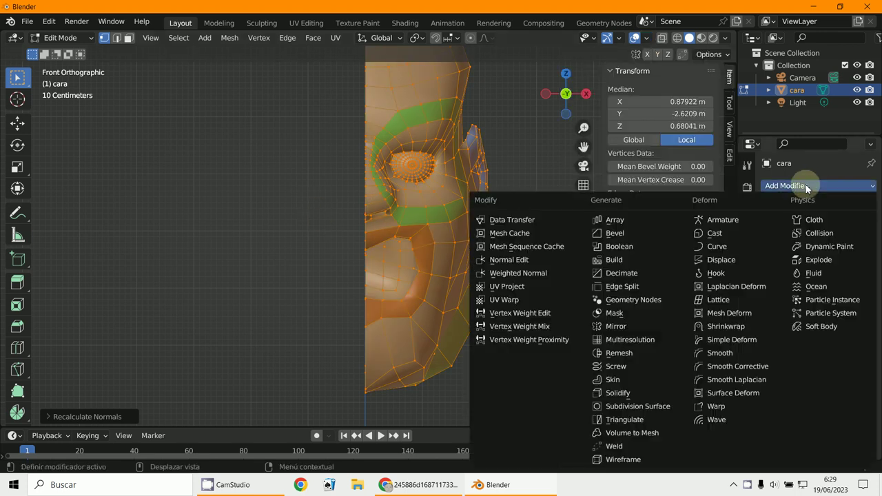
left_click(624, 326)
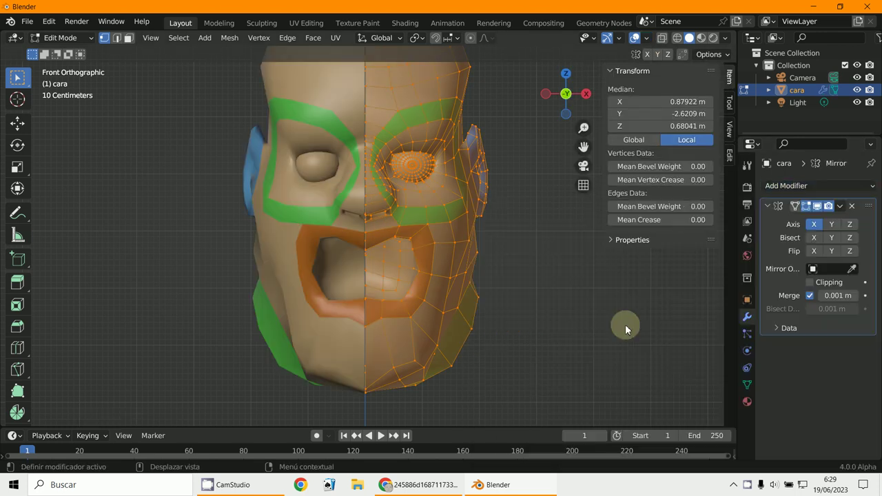
scroll(549, 317, "down", 2)
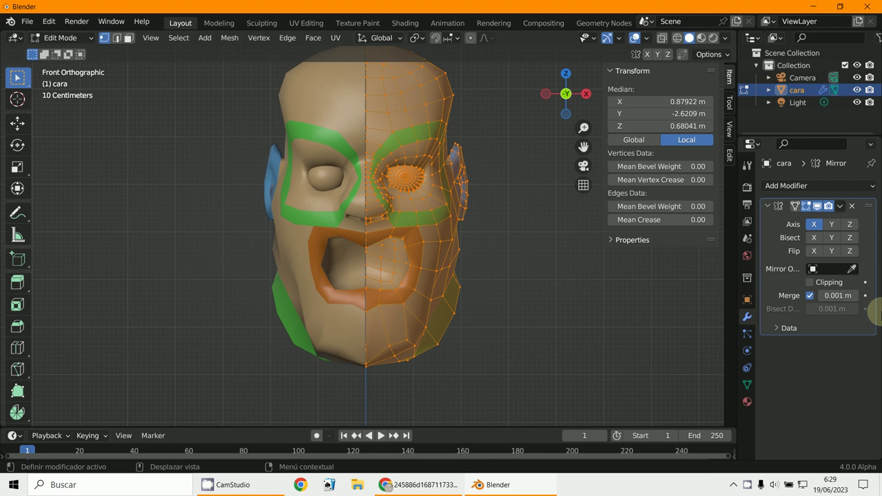
left_click(810, 283)
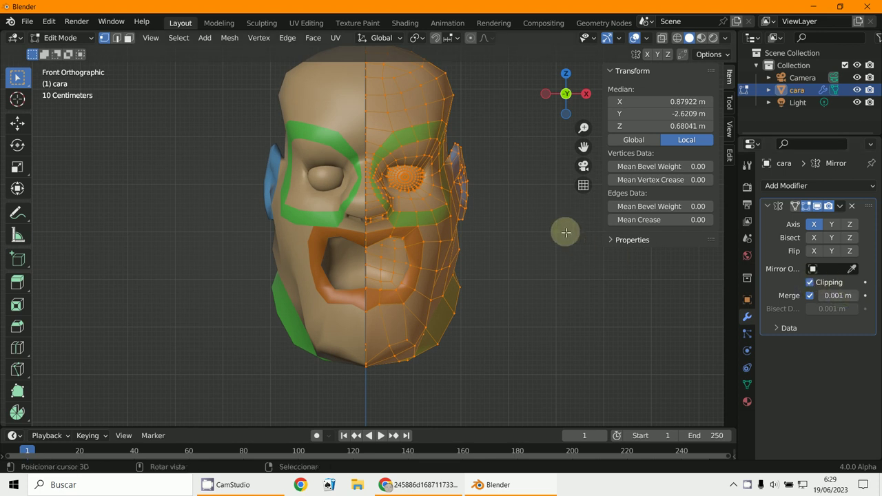
Move the half-face mesh about -0.06 m along X to close the seam at the centre
key("g")
key("x")
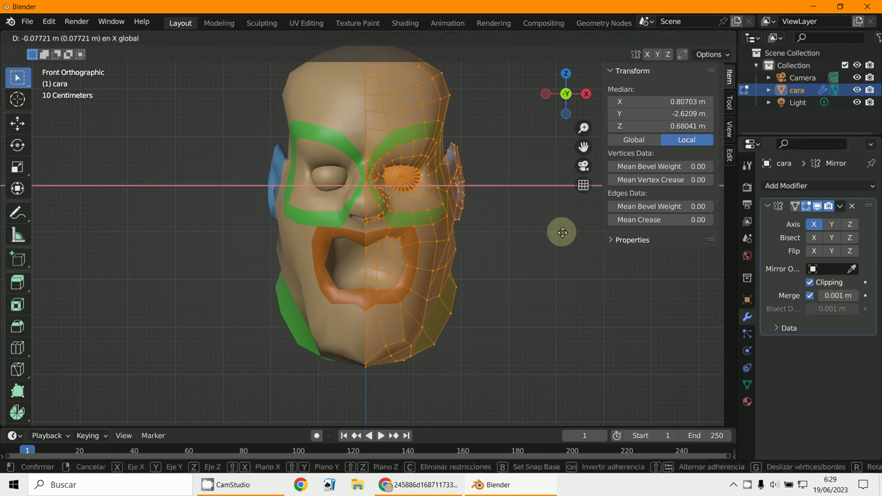
left_click(562, 233)
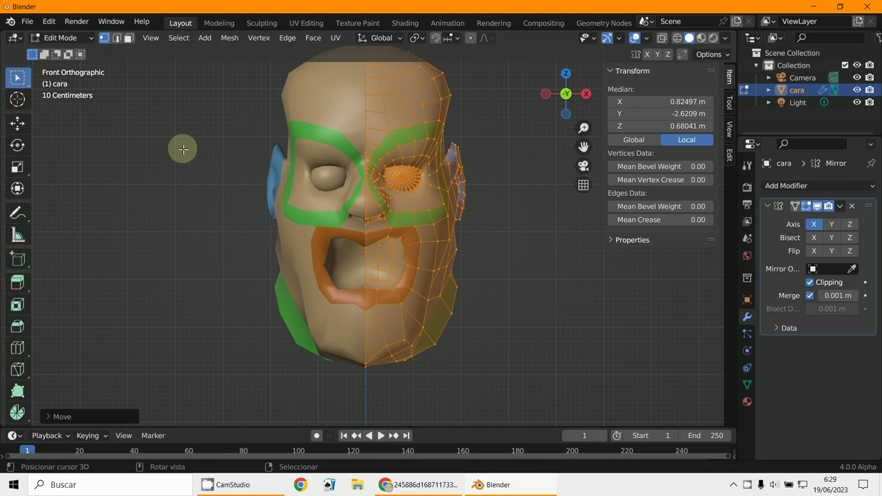
left_click(231, 485)
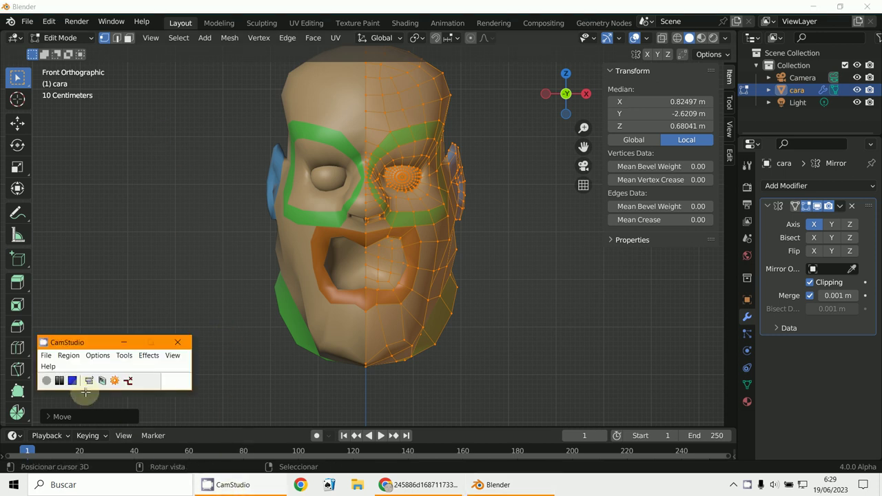